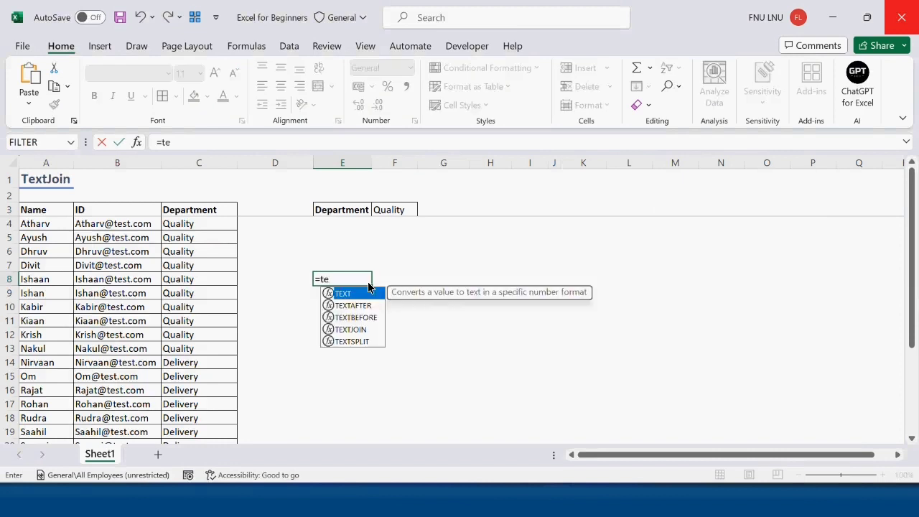
# Complete the formula in E8 as =TEXTJOIN(",",TRUE,A4:A8) to join the first five names with commas, ignoring empty cells
pyautogui.press('Down')
pyautogui.press('Down')
pyautogui.press('Down')
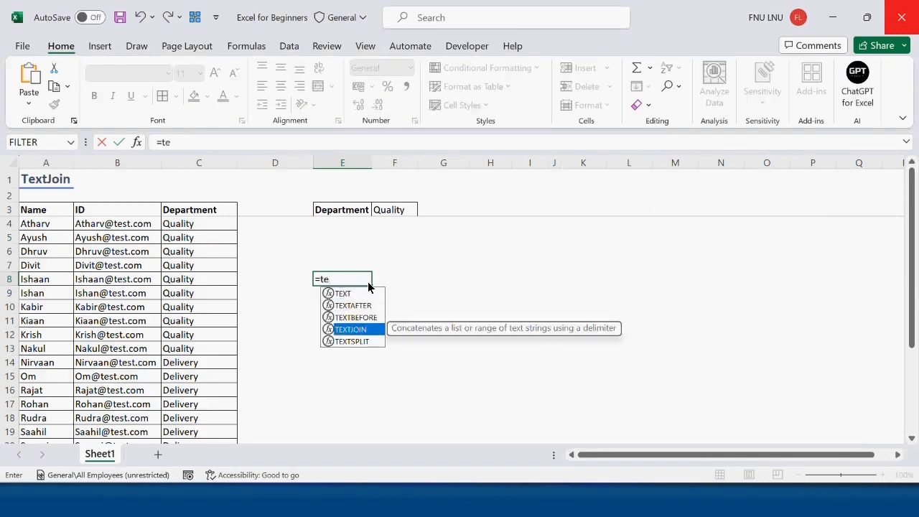
pyautogui.press('Tab')
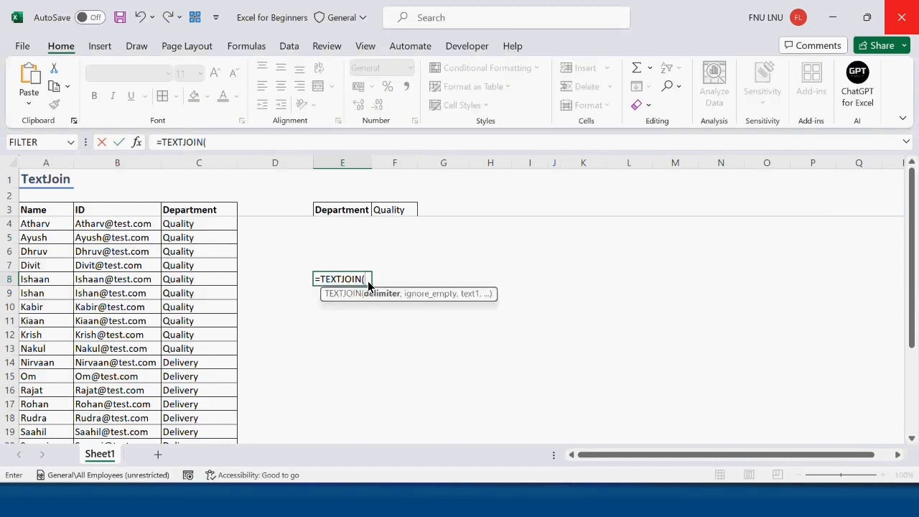
pyautogui.write('",",')
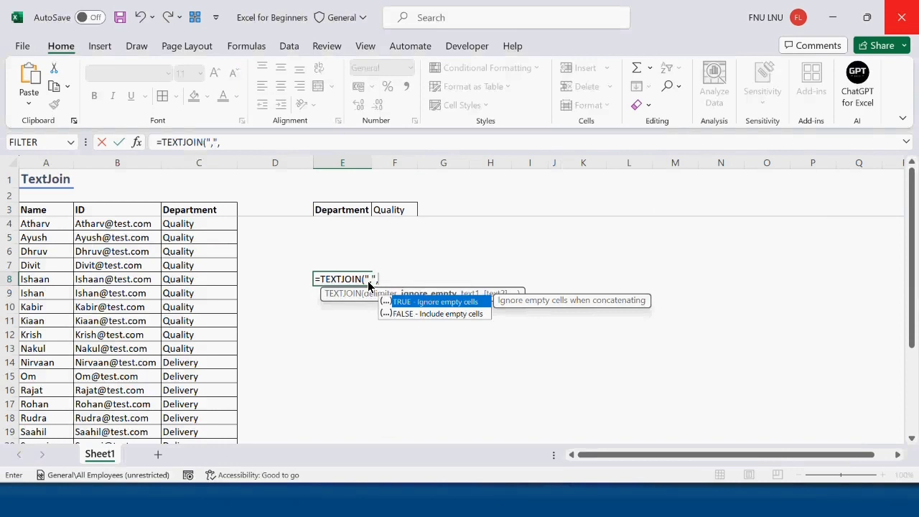
pyautogui.press('Tab')
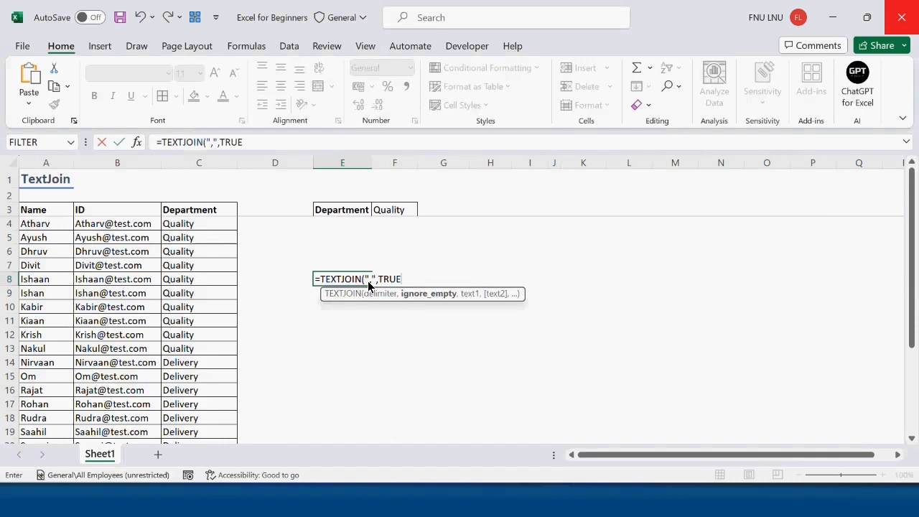
pyautogui.write(',')
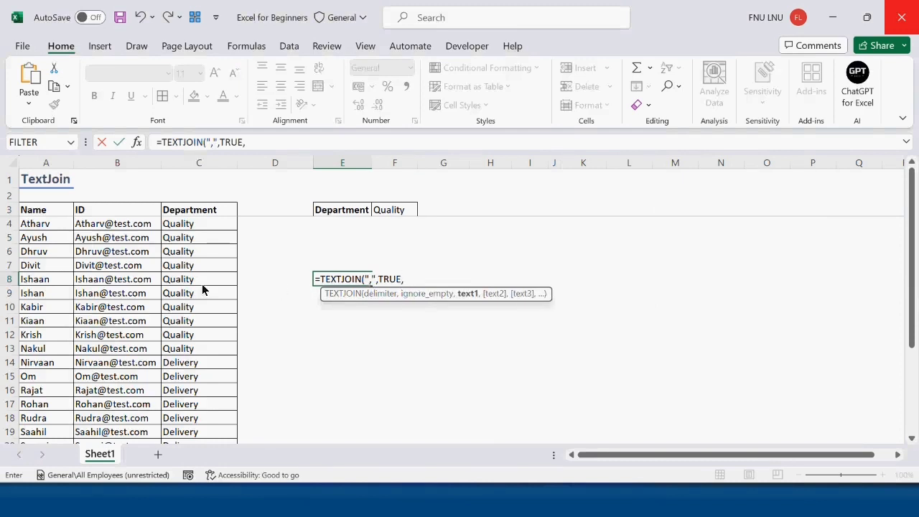
pyautogui.moveTo(37, 228); pyautogui.dragTo(35, 282)
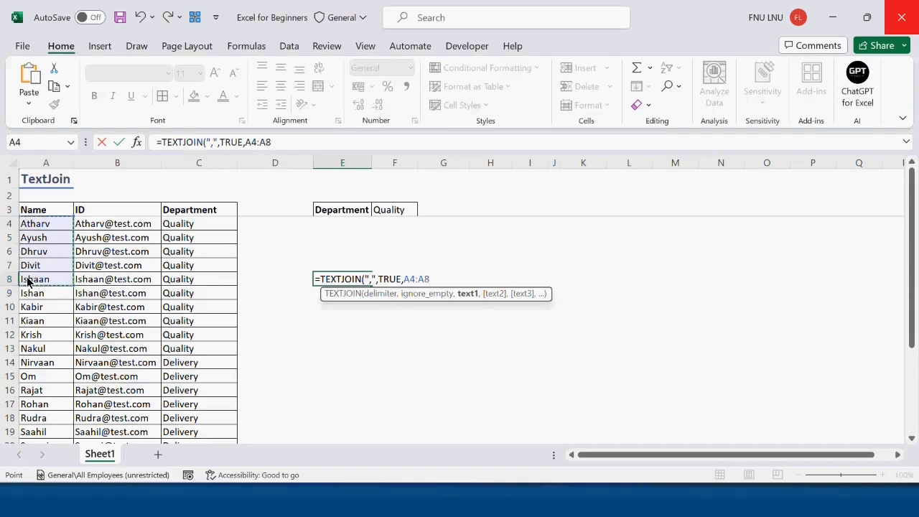
pyautogui.write(')')
pyautogui.press('Return')
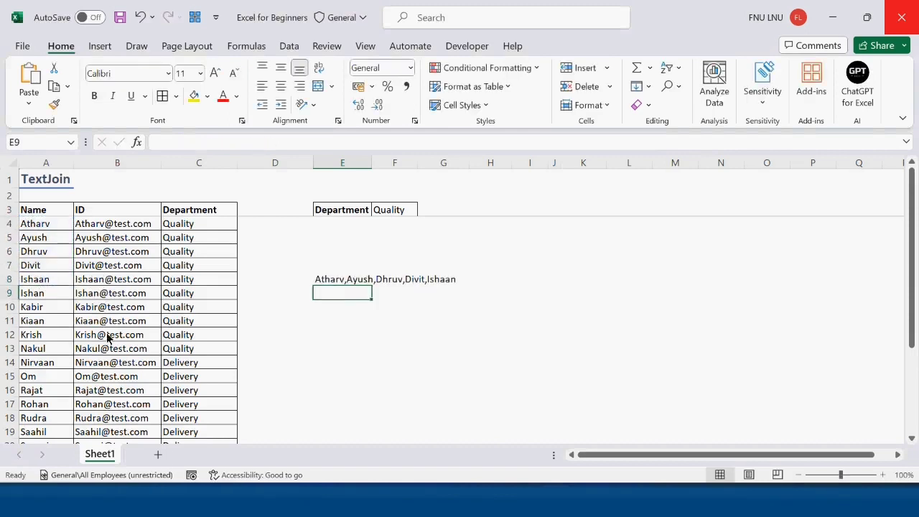
# Copy the joined names from E8, paste them into E10 as values only, and inspect the pasted text
pyautogui.moveTo(43, 224); pyautogui.dragTo(46, 278)
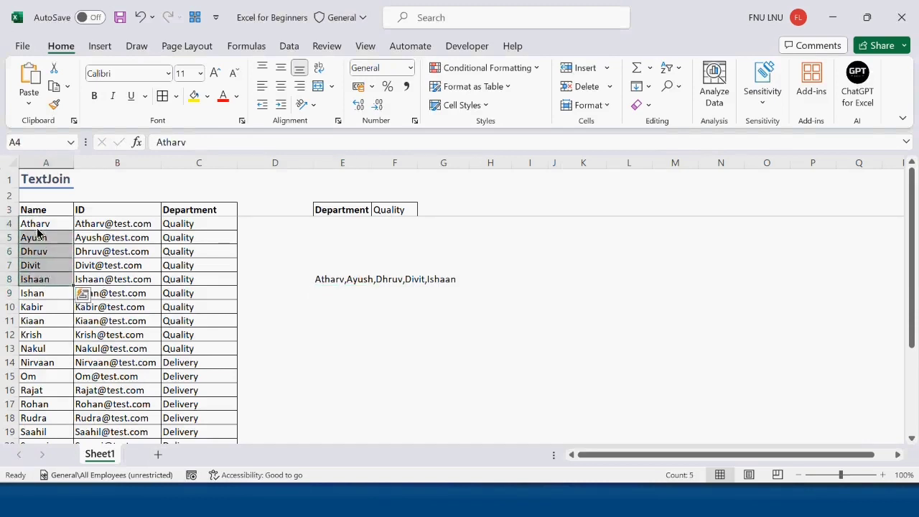
pyautogui.click(317, 280)
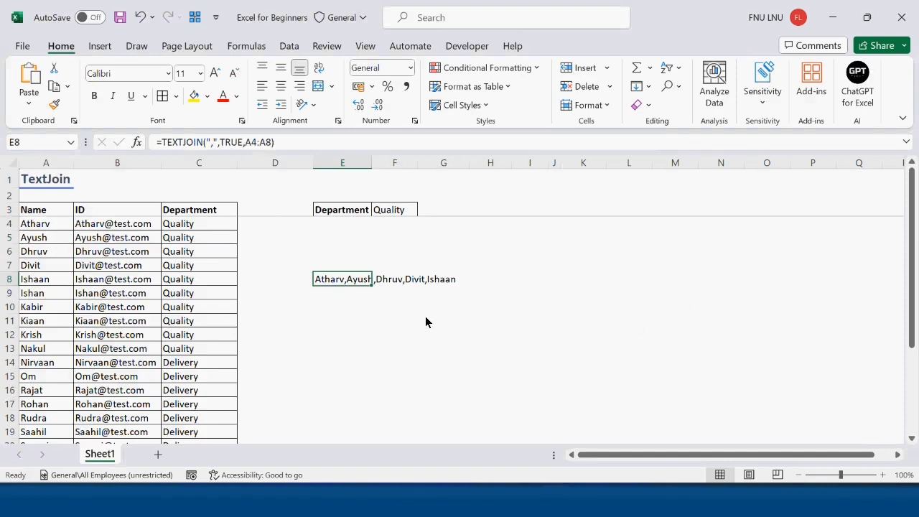
pyautogui.hotkey('ctrl', 'c')
pyautogui.click(339, 305)
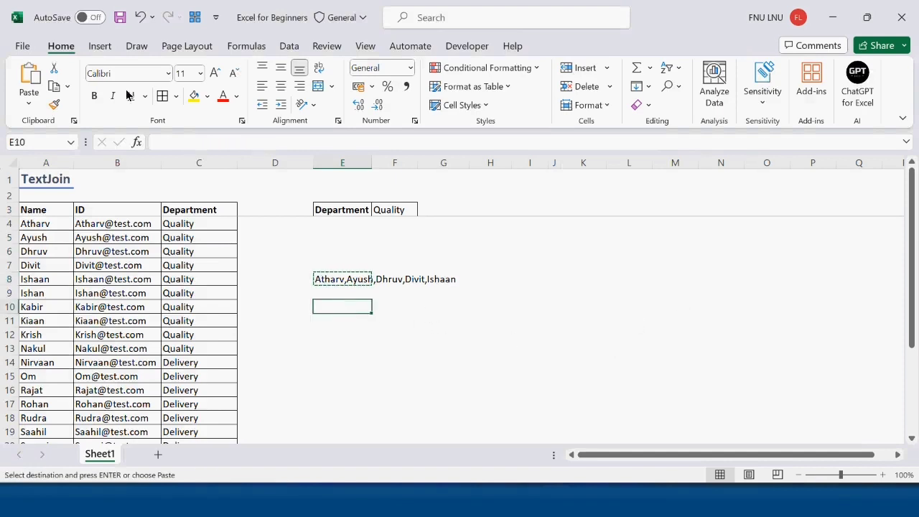
pyautogui.click(29, 101)
pyautogui.click(28, 210)
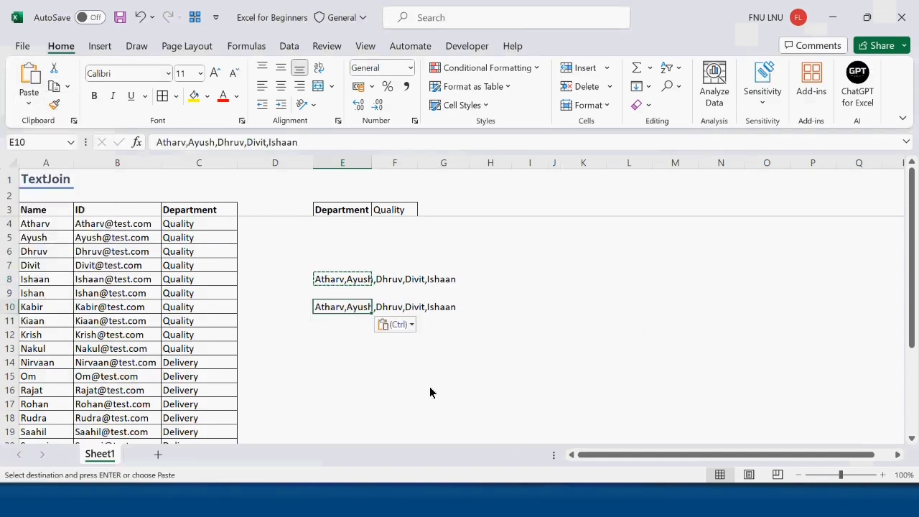
pyautogui.press('Escape')
pyautogui.doubleClick(324, 306)
pyautogui.moveTo(324, 306); pyautogui.dragTo(479, 307)
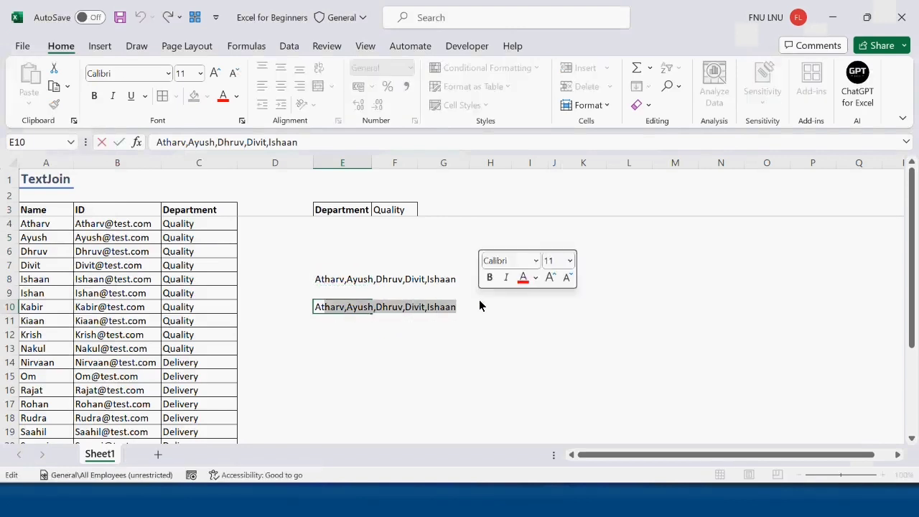
pyautogui.click(479, 306)
pyautogui.click(453, 370)
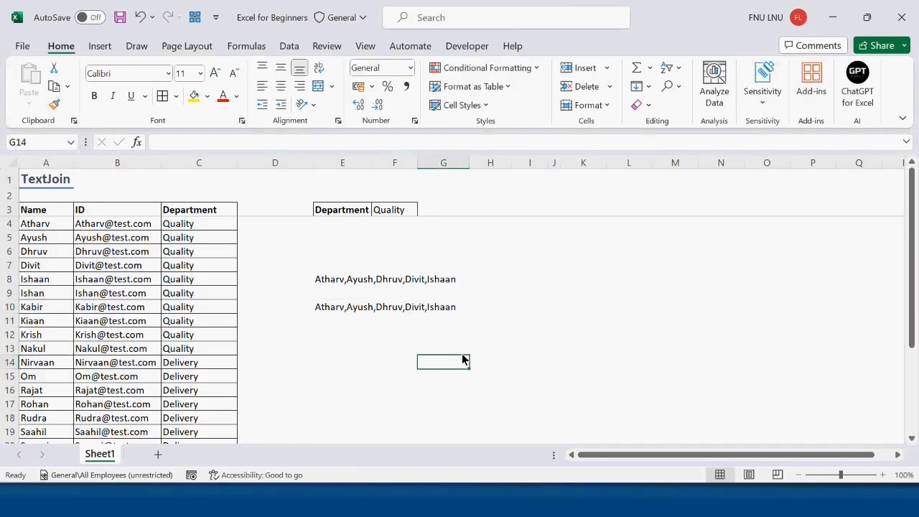
# Inspect the comma delimiter in E8's formula and clear the name in A6
pyautogui.click(324, 280)
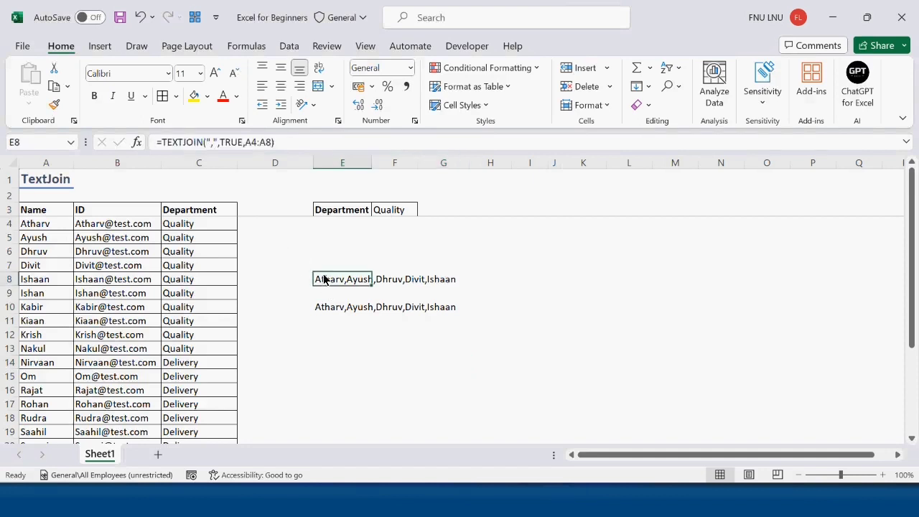
pyautogui.click(214, 144)
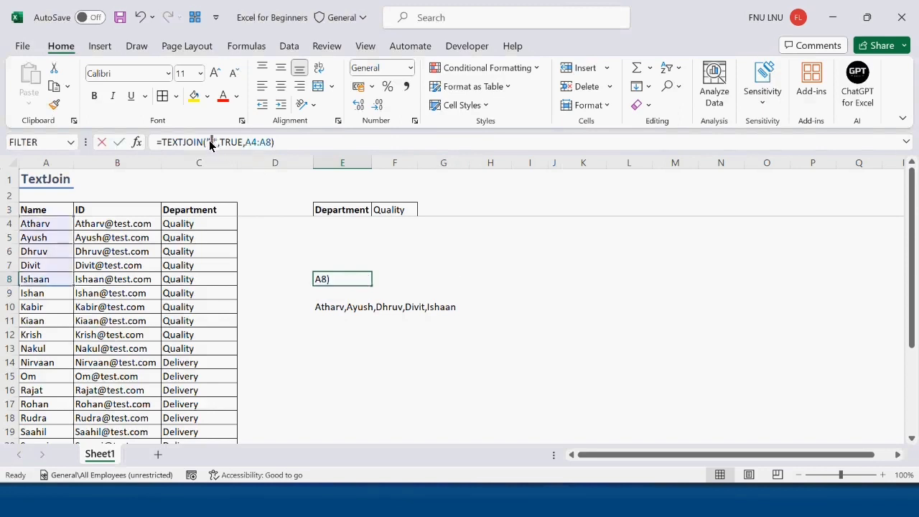
pyautogui.press('Escape')
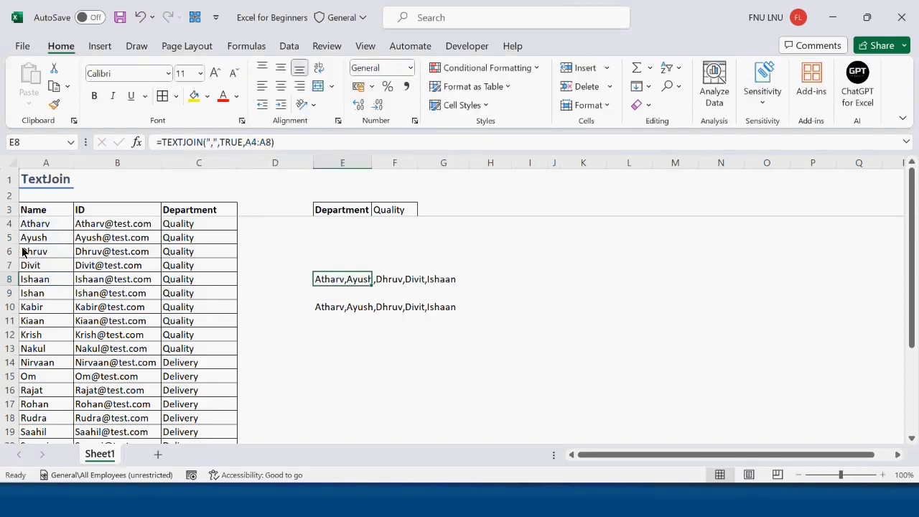
pyautogui.click(29, 252)
pyautogui.press('Delete')
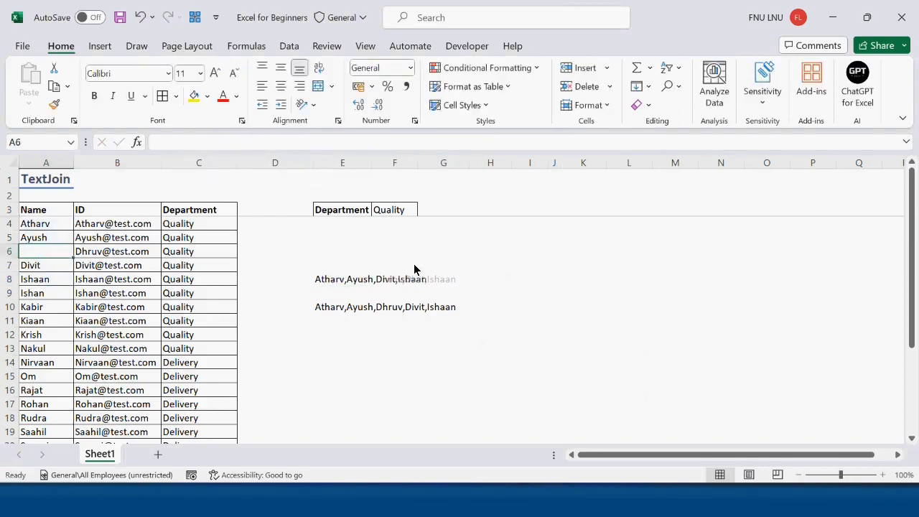
# Set the ignore_empty argument of the TEXTJOIN formula in E8 to FALSE so that empty cells are included
pyautogui.click(326, 285)
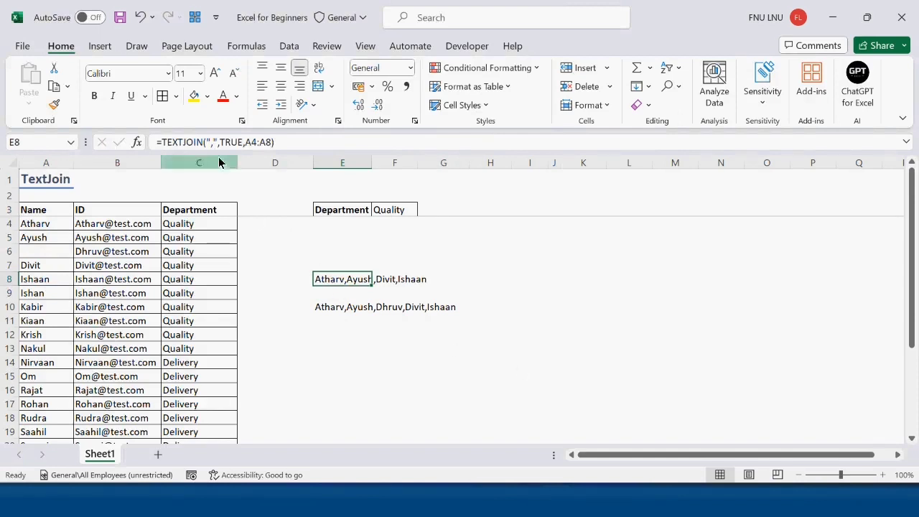
pyautogui.click(235, 142)
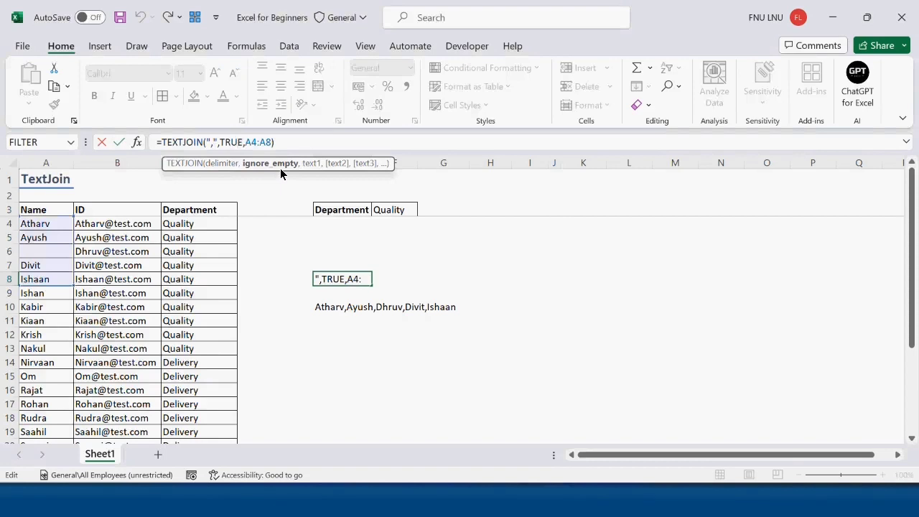
pyautogui.click(120, 142)
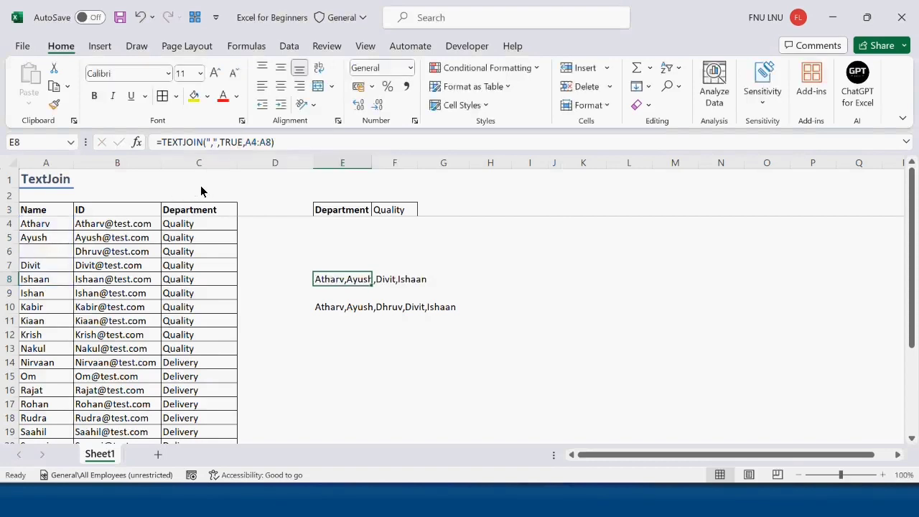
pyautogui.doubleClick(230, 143)
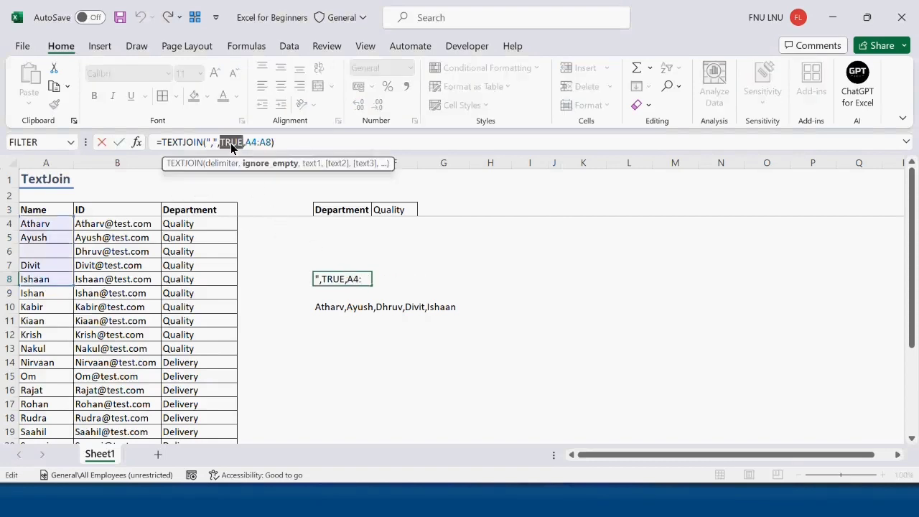
pyautogui.write('fal')
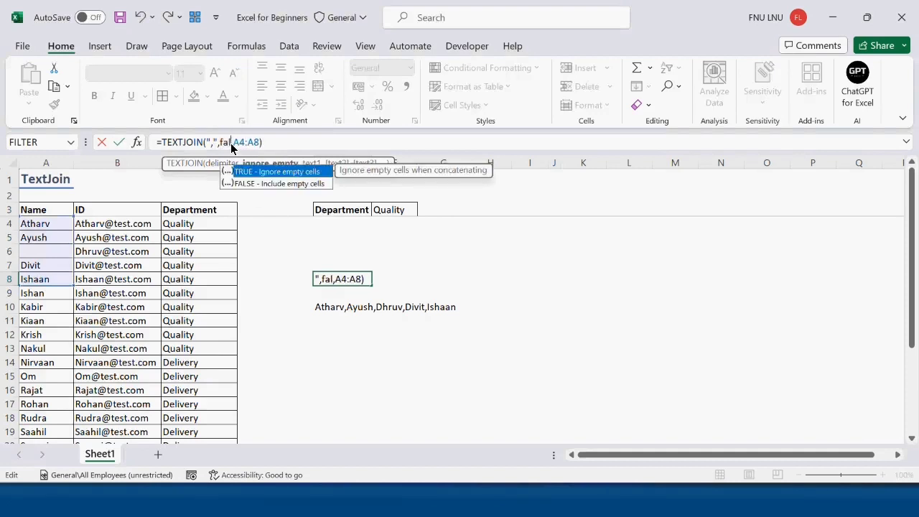
pyautogui.doubleClick(303, 184)
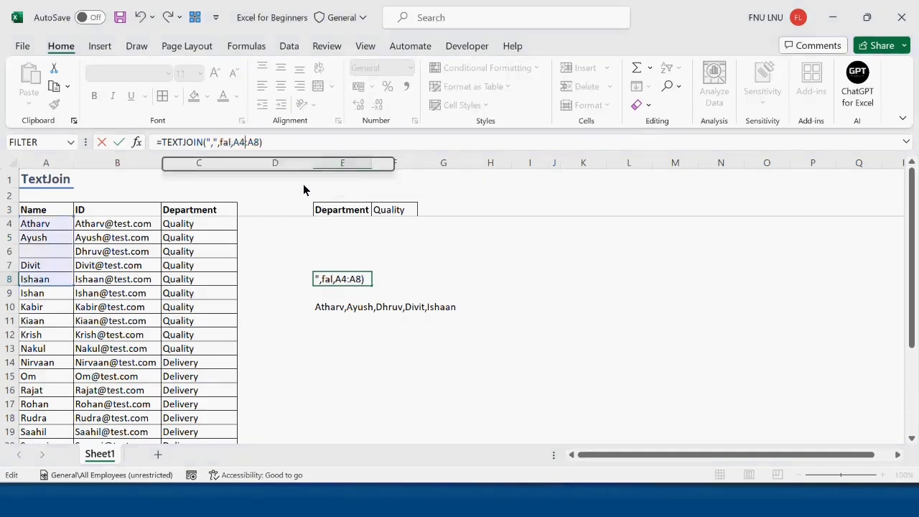
pyautogui.press('Return')
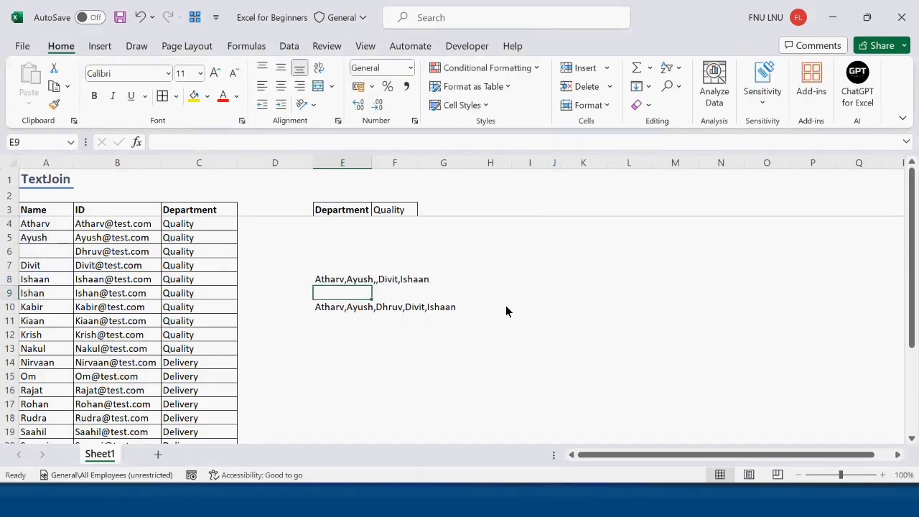
# Set the ignore_empty argument of E8's TEXTJOIN formula back to TRUE
pyautogui.scroll(2, 506, 305)
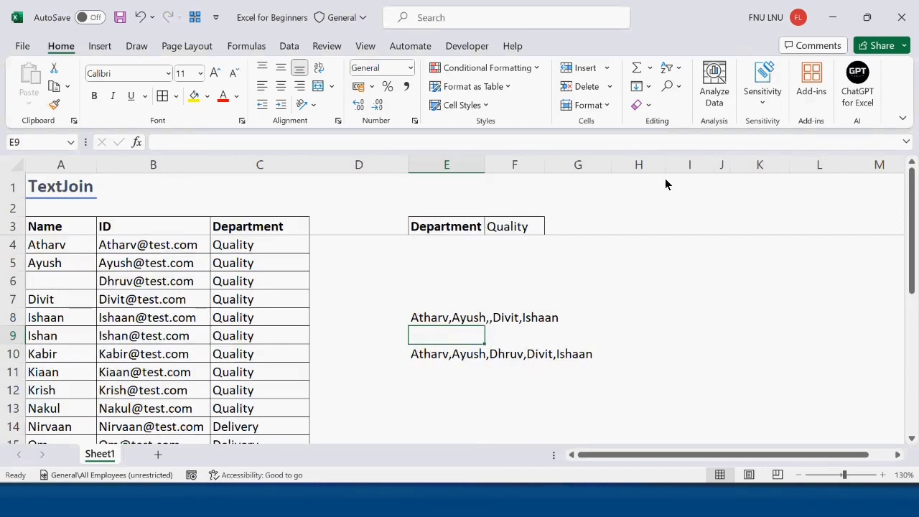
pyautogui.click(435, 321)
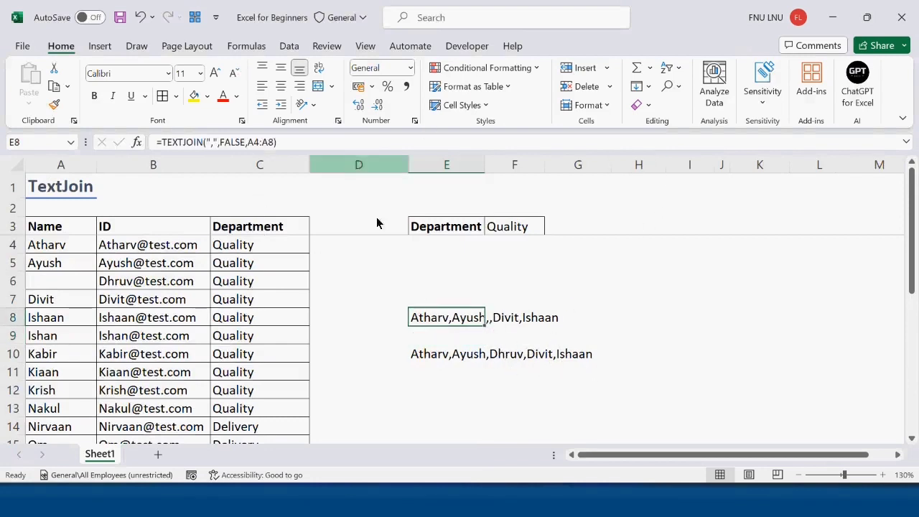
pyautogui.doubleClick(226, 140)
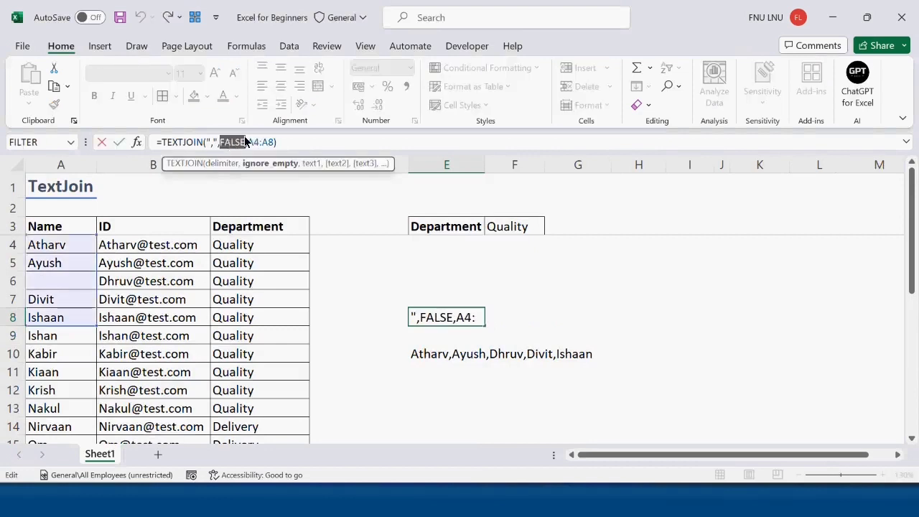
pyautogui.write('true')
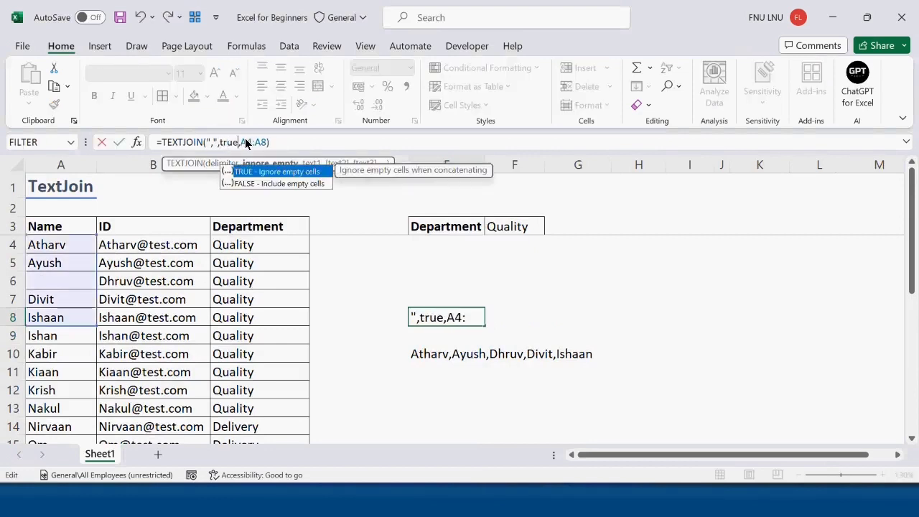
pyautogui.press('Return')
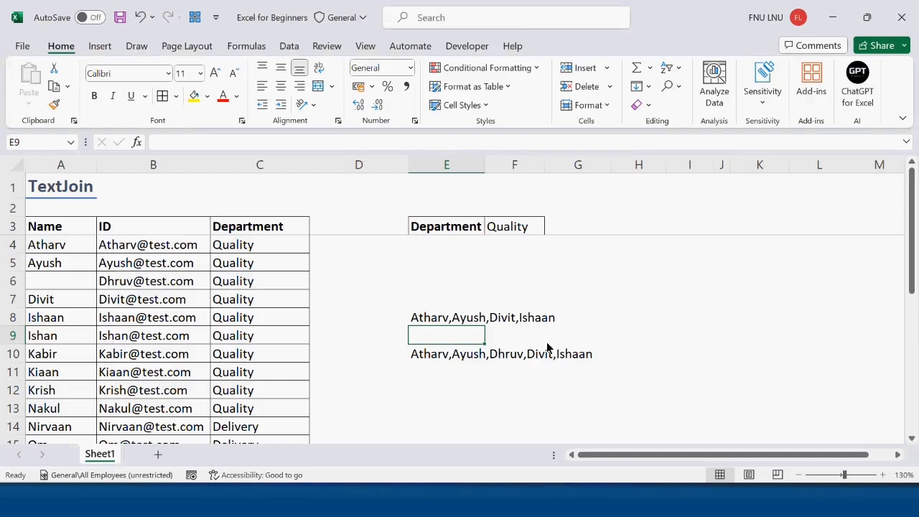
# Clear the joined results in E8:H11 and restore the name in A6
pyautogui.moveTo(447, 318); pyautogui.dragTo(616, 375)
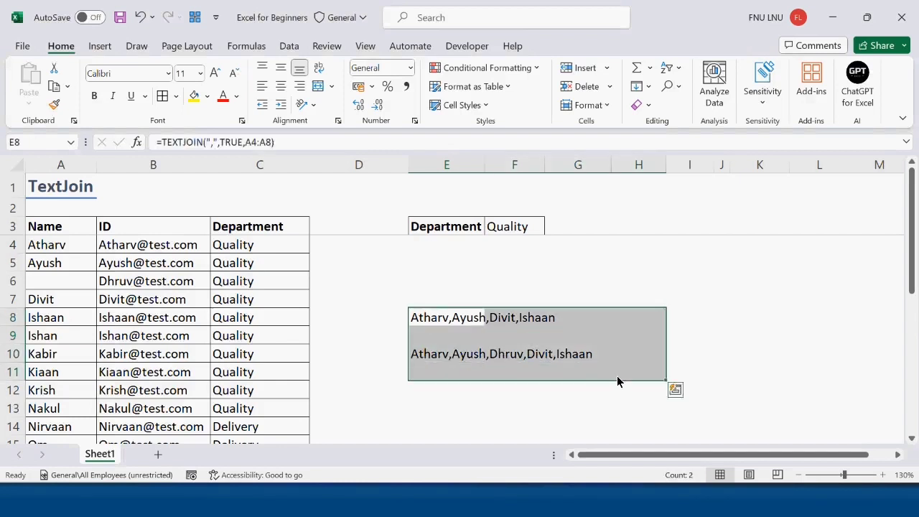
pyautogui.click(464, 272)
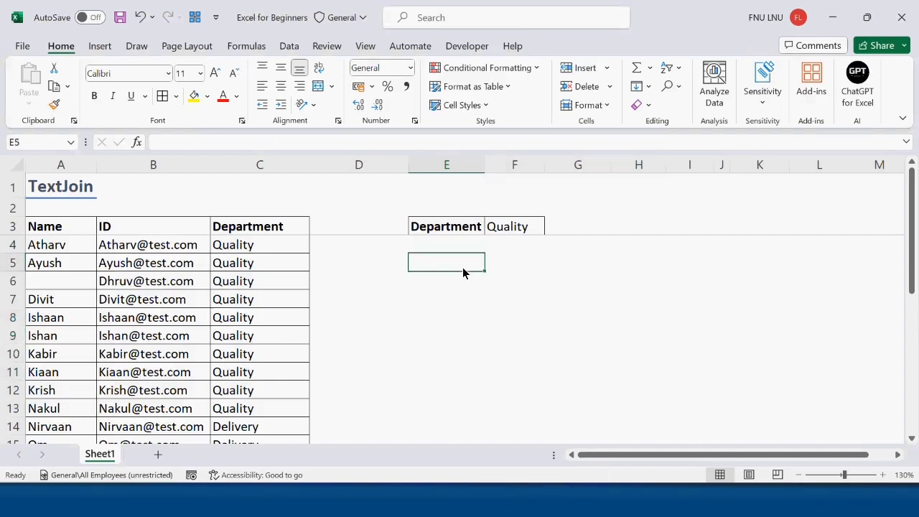
# Examine which IDs in column B belong to the Quality and Delivery departments in column C
pyautogui.moveTo(147, 244); pyautogui.dragTo(176, 406)
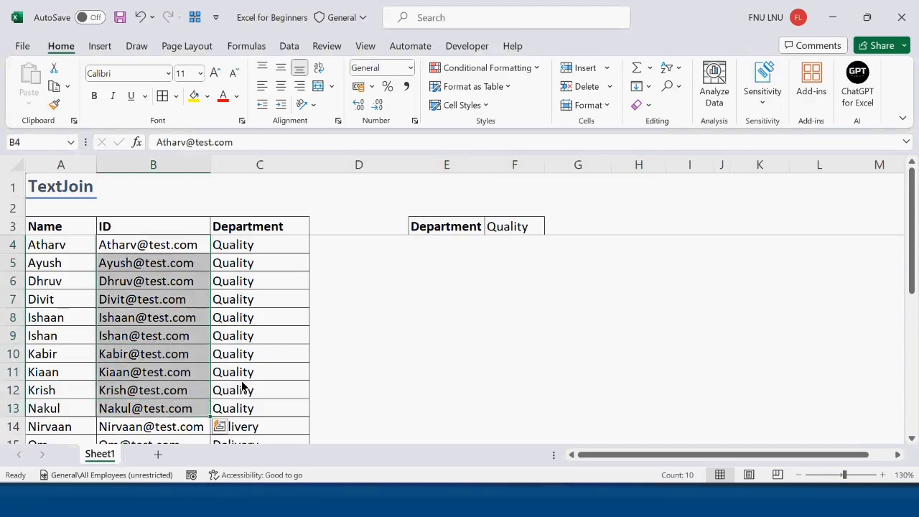
pyautogui.scroll(-2, 241, 387)
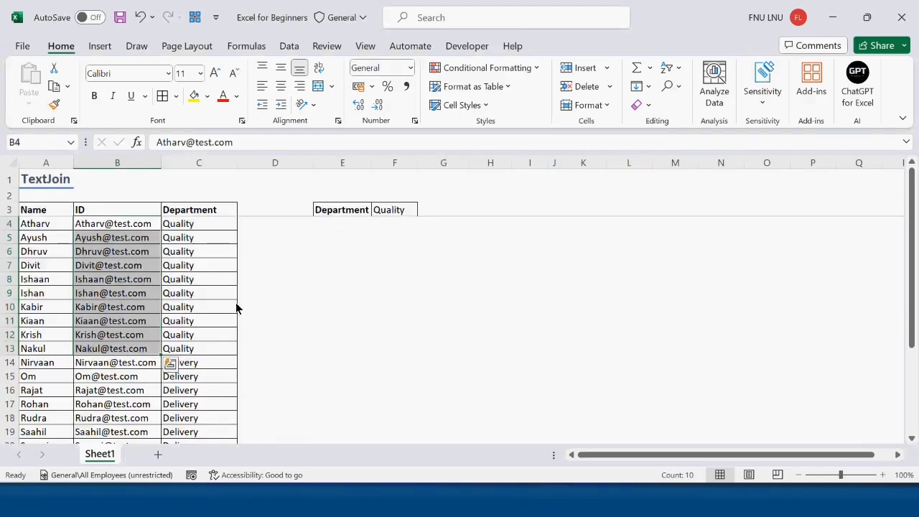
pyautogui.moveTo(206, 225); pyautogui.dragTo(208, 406)
pyautogui.moveTo(188, 225); pyautogui.dragTo(207, 349)
pyautogui.moveTo(114, 222); pyautogui.dragTo(208, 418)
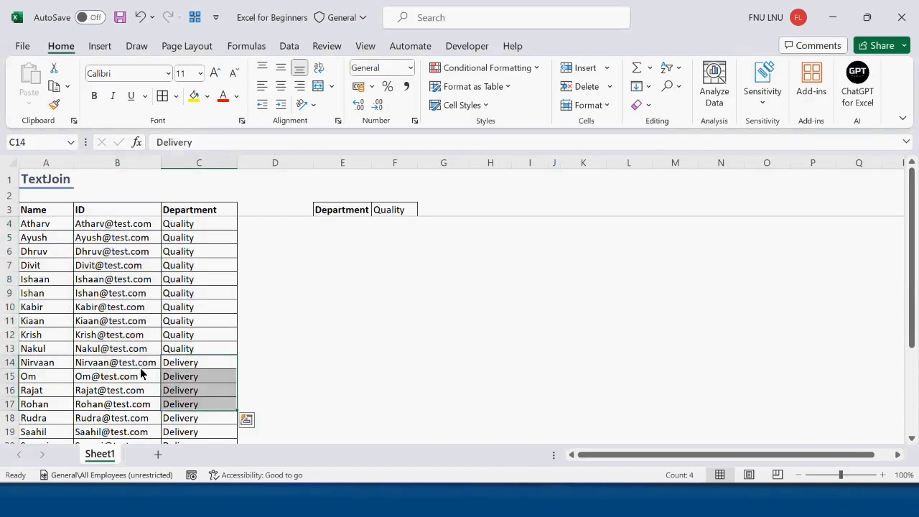
pyautogui.moveTo(141, 368); pyautogui.dragTo(142, 429)
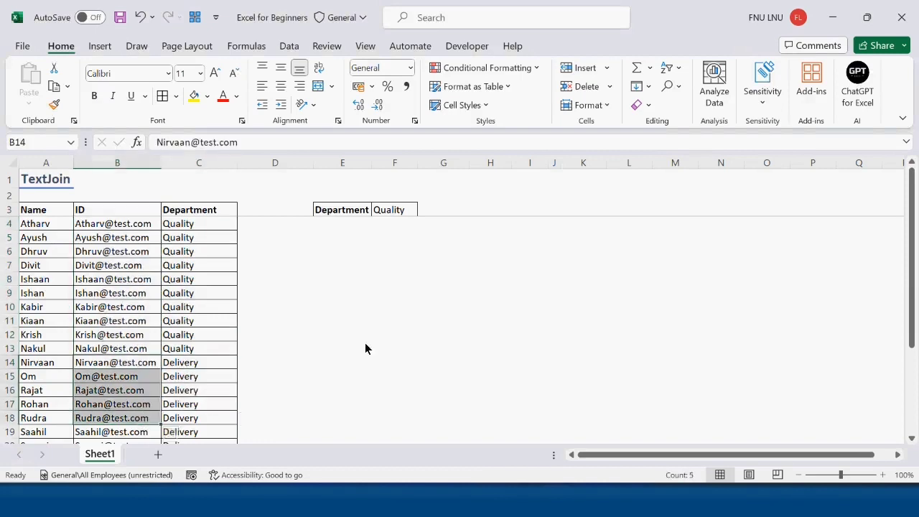
# Start a TEXTJOIN formula in F5 with "; " as the delimiter and ignore_empty set to TRUE
pyautogui.click(324, 241)
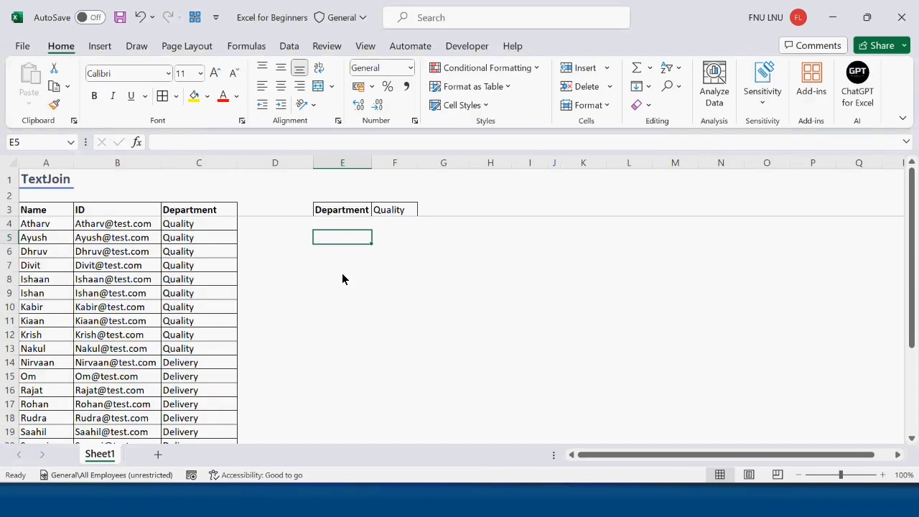
pyautogui.click(116, 223)
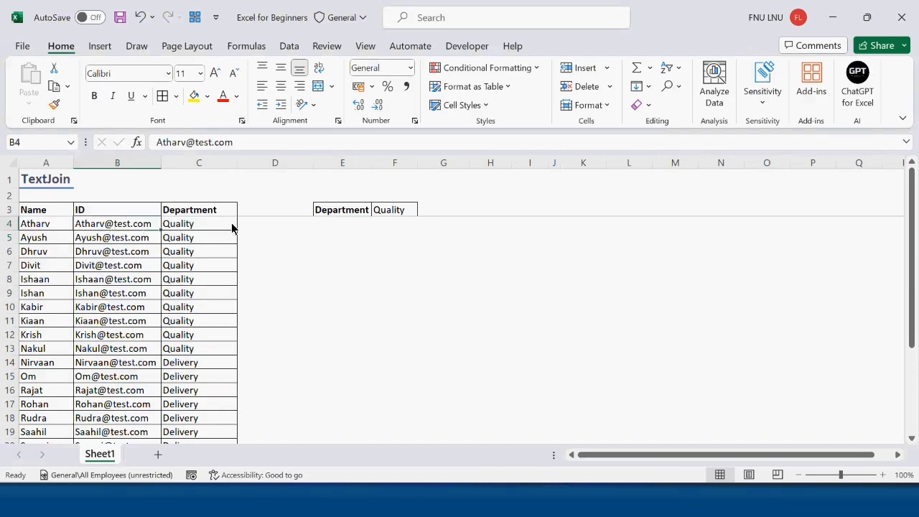
pyautogui.click(392, 242)
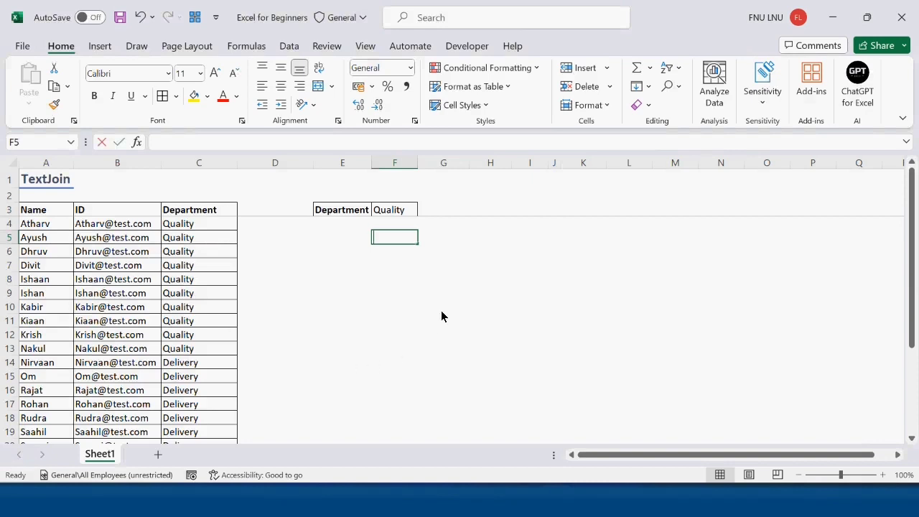
pyautogui.write('=te')
pyautogui.press('Down')
pyautogui.press('Down')
pyautogui.press('Down')
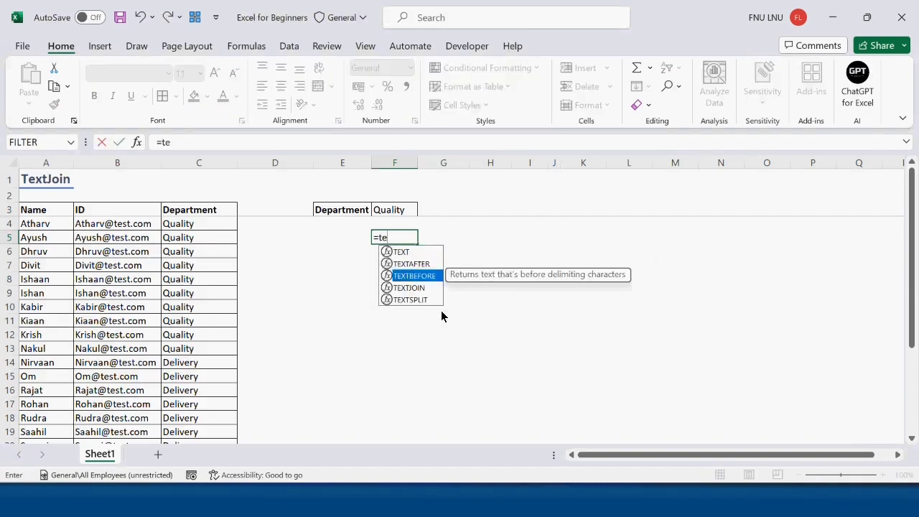
pyautogui.press('Tab')
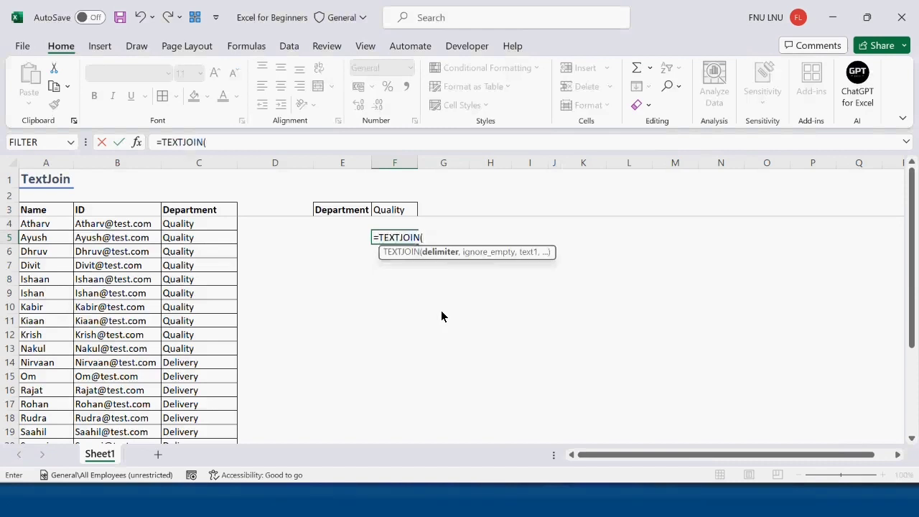
pyautogui.write('"; ",')
pyautogui.press('Tab')
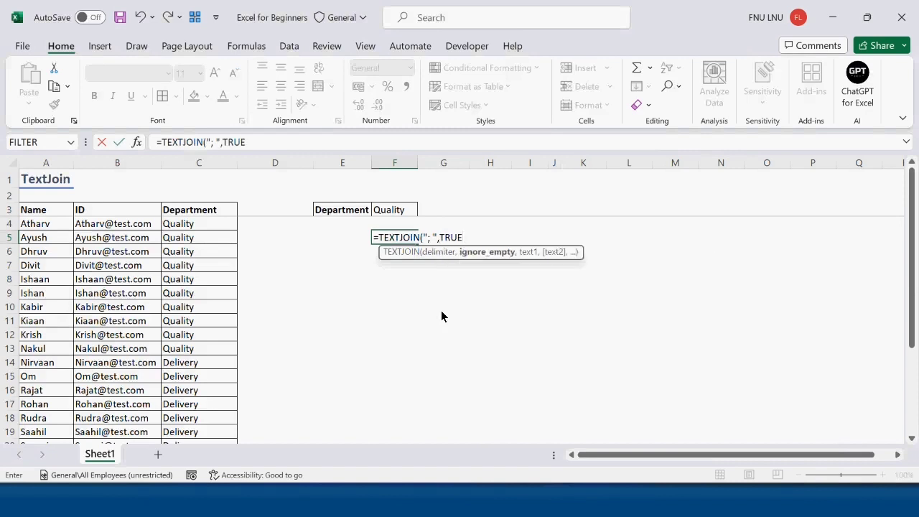
pyautogui.write(',')
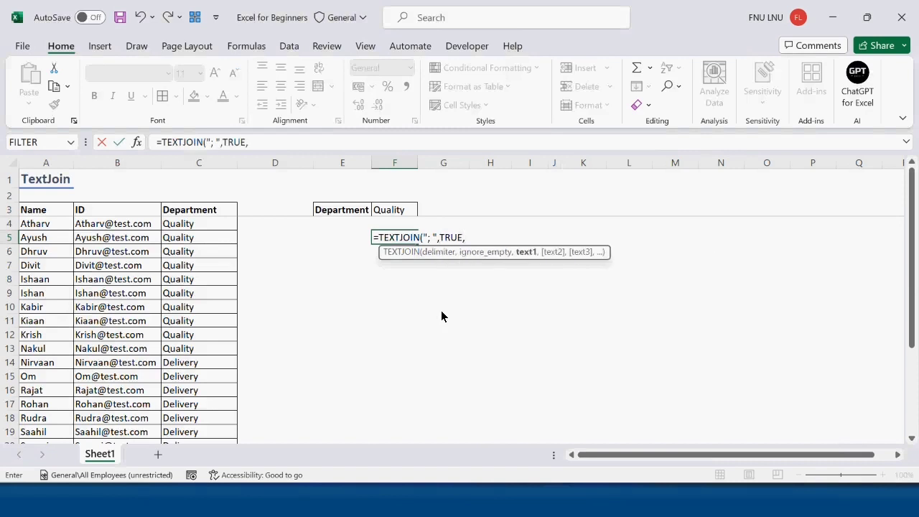
# Use the IDs in B4:B27 as the text to join and complete the formula in F5
pyautogui.click(114, 228)
pyautogui.scroll(-4, 119, 352)
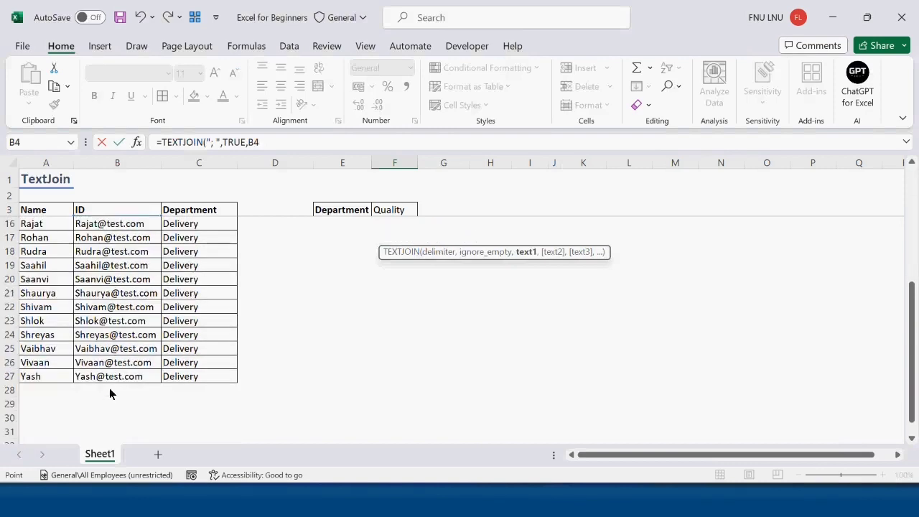
pyautogui.keyDown('shift'); pyautogui.click(113, 379); pyautogui.keyUp('shift')
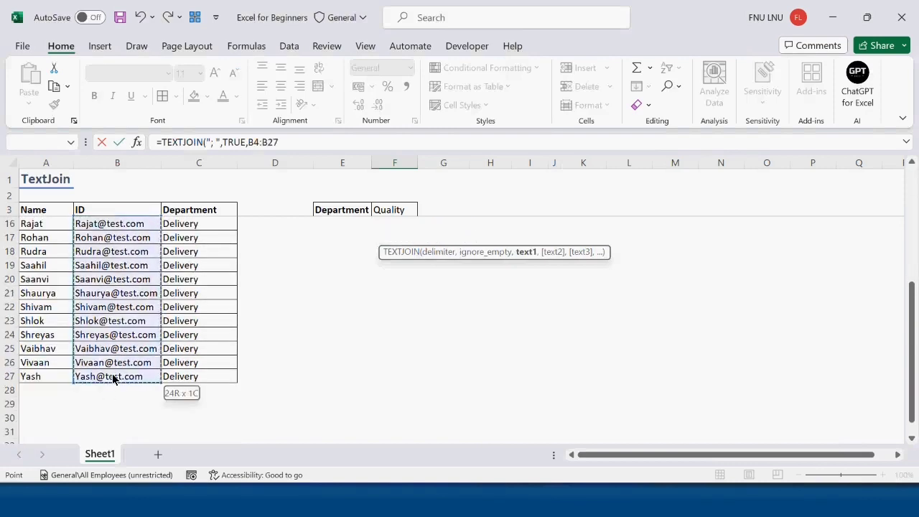
pyautogui.press('Return')
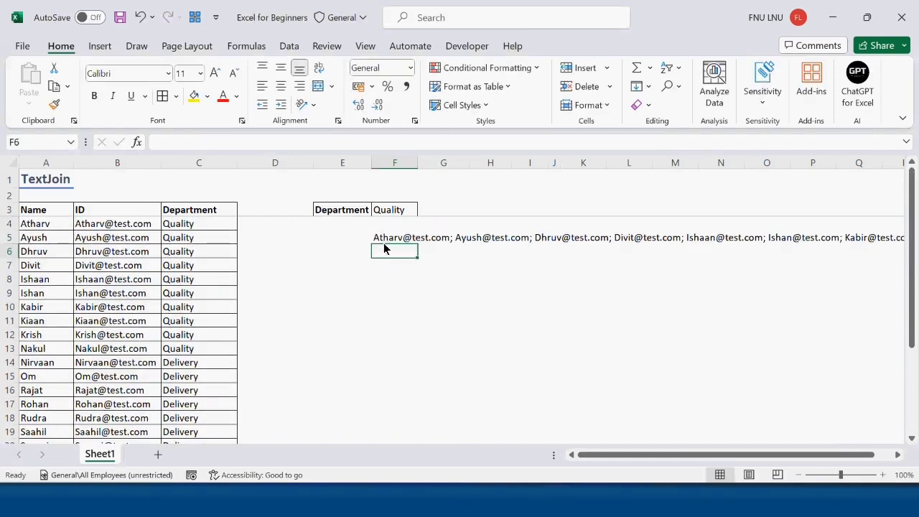
pyautogui.click(376, 242)
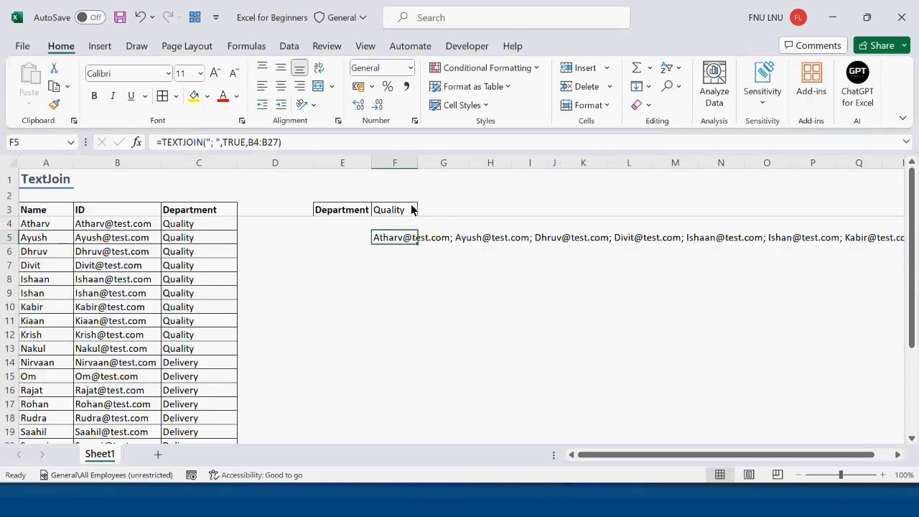
# Start a FILTER formula in F11 with the ID column B3:B27 as its array
pyautogui.click(395, 321)
pyautogui.write('=fil')
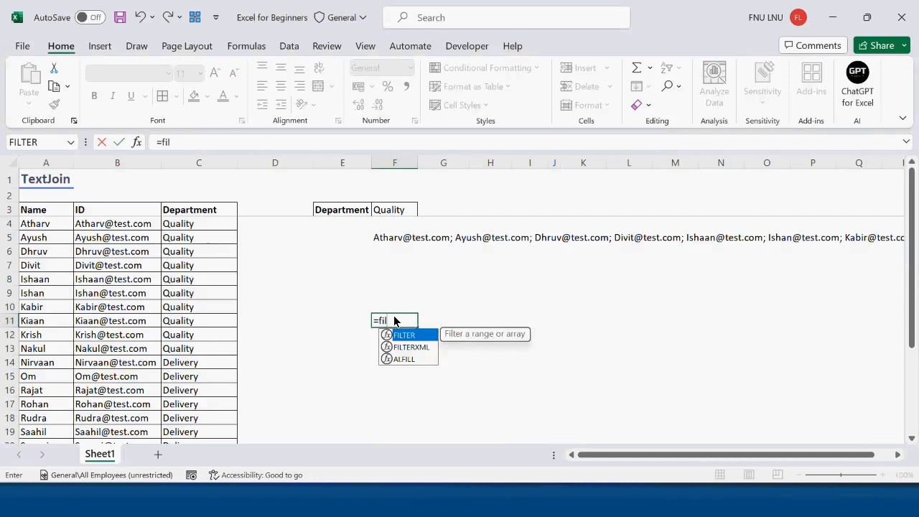
pyautogui.press('Tab')
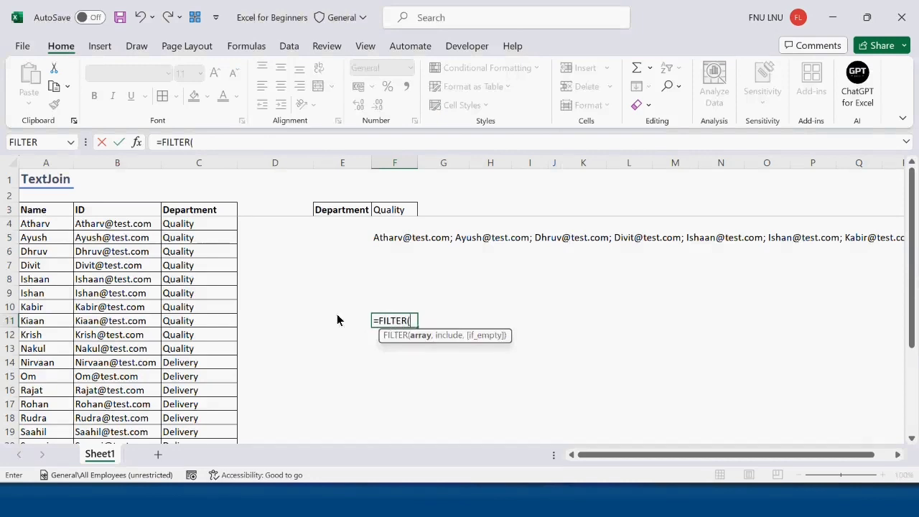
pyautogui.moveTo(35, 213); pyautogui.dragTo(47, 292)
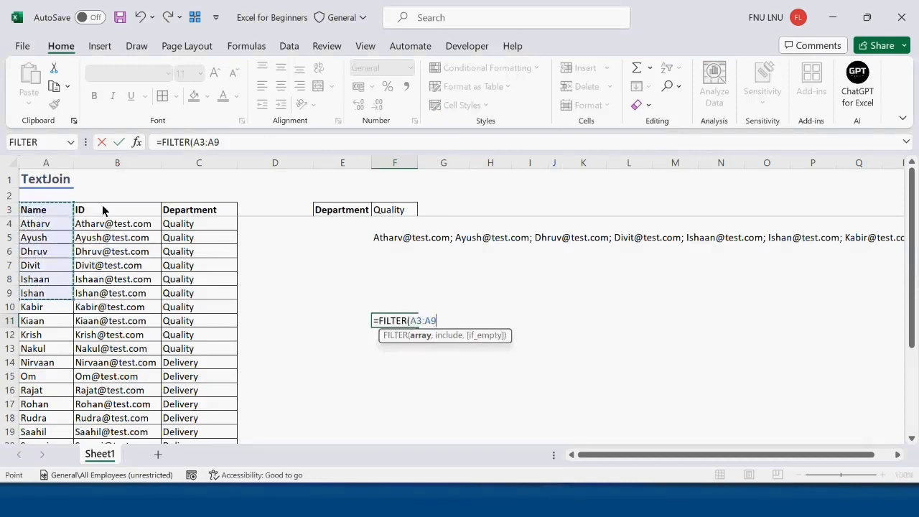
pyautogui.click(100, 210)
pyautogui.scroll(-1, 115, 319)
pyautogui.scroll(-5, 111, 332)
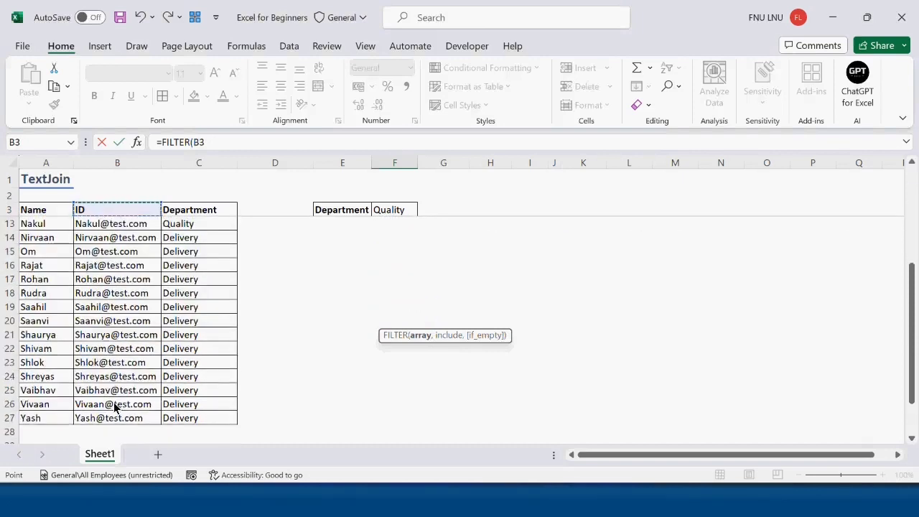
pyautogui.keyDown('shift'); pyautogui.click(102, 339); pyautogui.keyUp('shift')
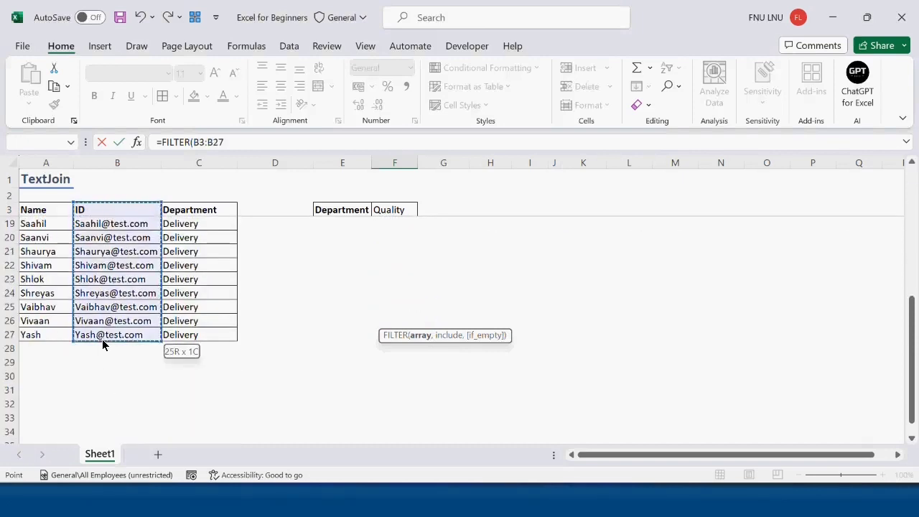
# Complete F11's FILTER formula with the include condition C3:C27=F3 to match the chosen department
pyautogui.write(',')
pyautogui.click(191, 212)
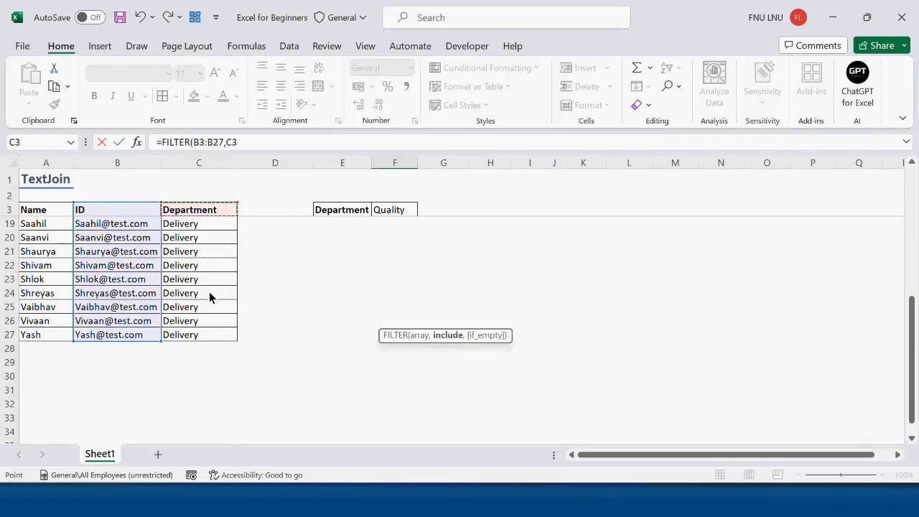
pyautogui.keyDown('shift'); pyautogui.click(224, 338); pyautogui.keyUp('shift')
pyautogui.write('=')
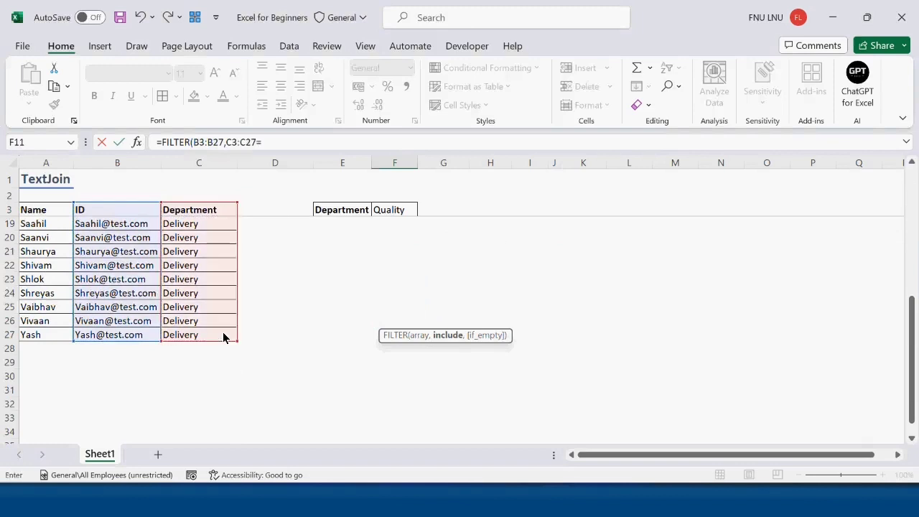
pyautogui.click(394, 217)
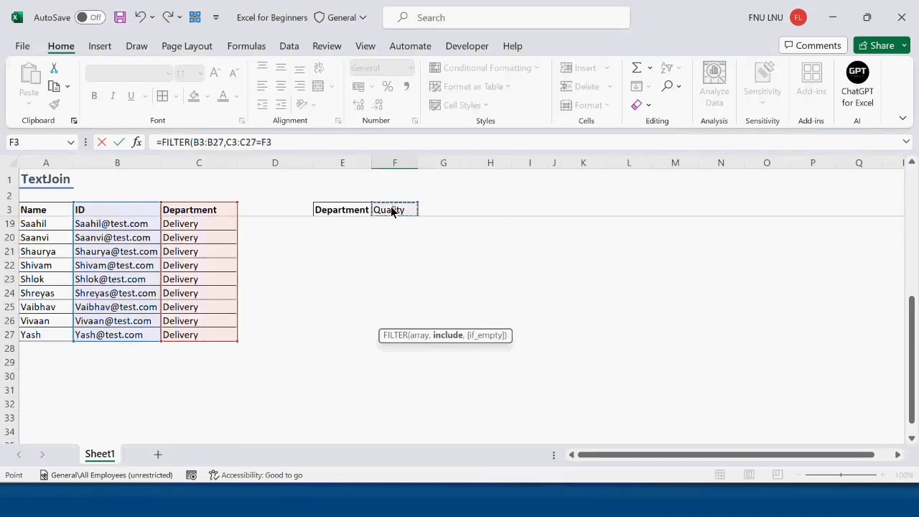
pyautogui.write(')')
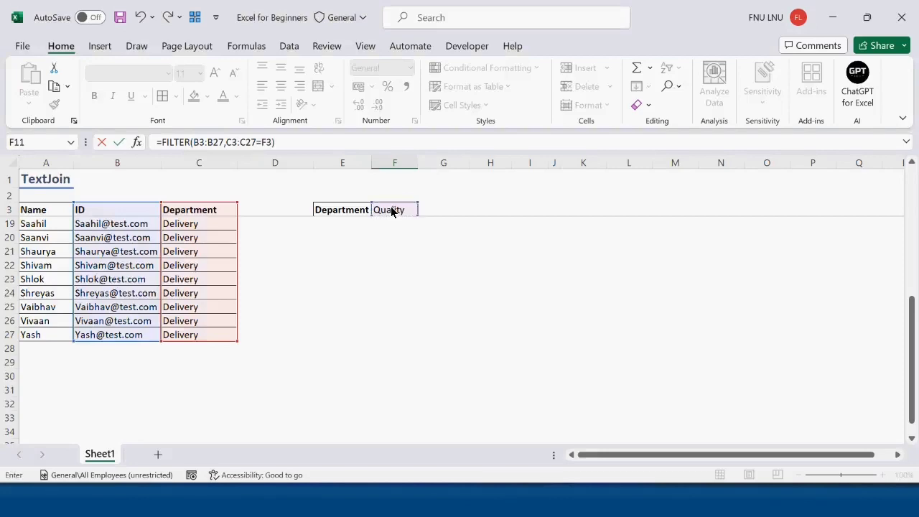
pyautogui.press('Return')
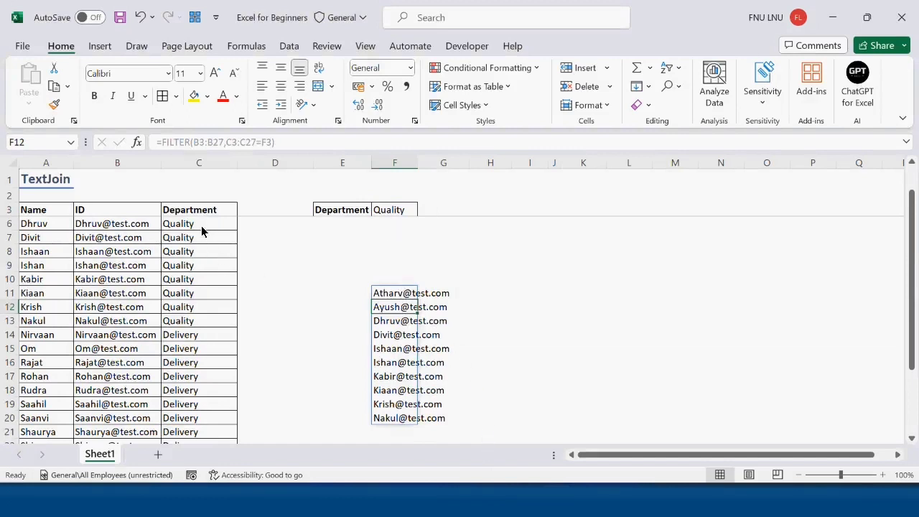
# Set the department in F3 to Delivery and inspect the FILTER formula in F11
pyautogui.moveTo(201, 225); pyautogui.dragTo(218, 316)
pyautogui.click(401, 210)
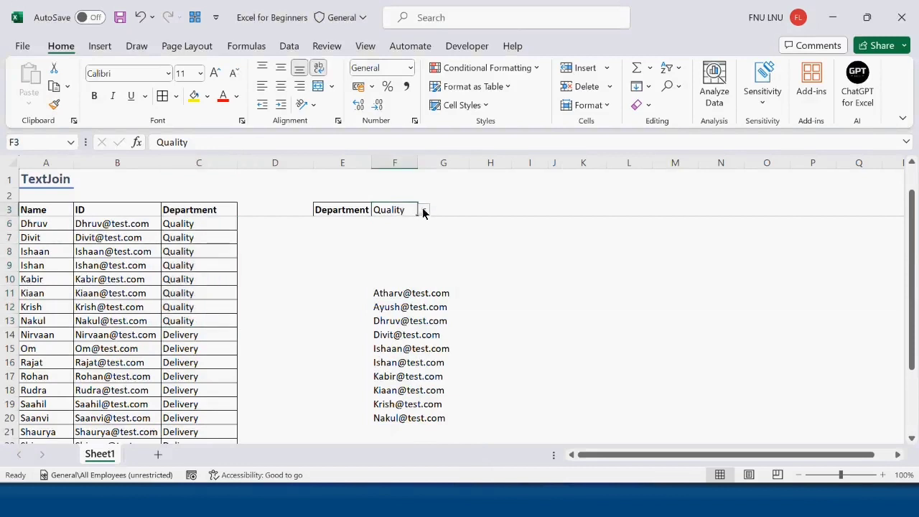
pyautogui.click(423, 210)
pyautogui.click(406, 235)
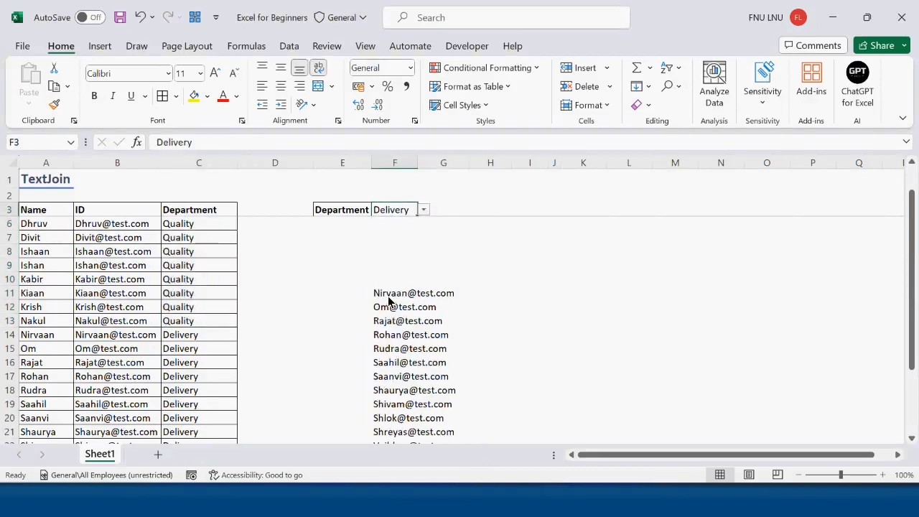
pyautogui.click(388, 299)
pyautogui.click(553, 348)
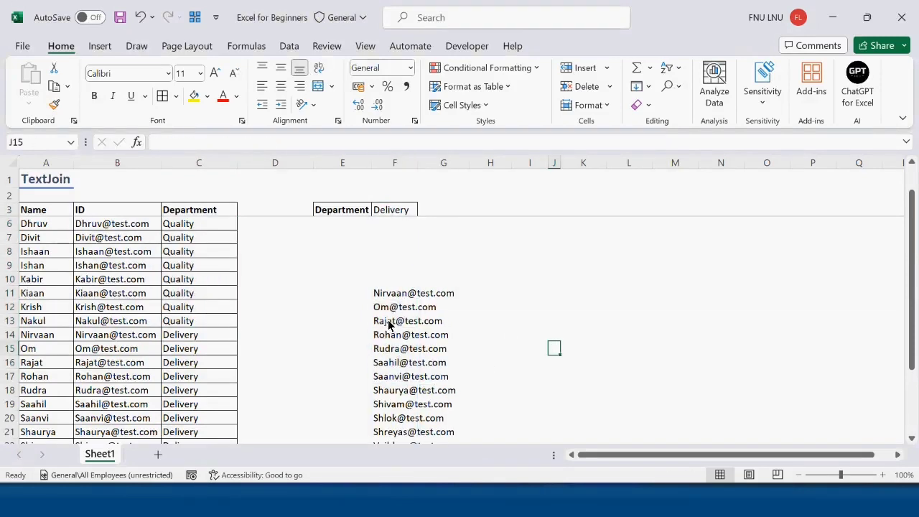
pyautogui.click(381, 299)
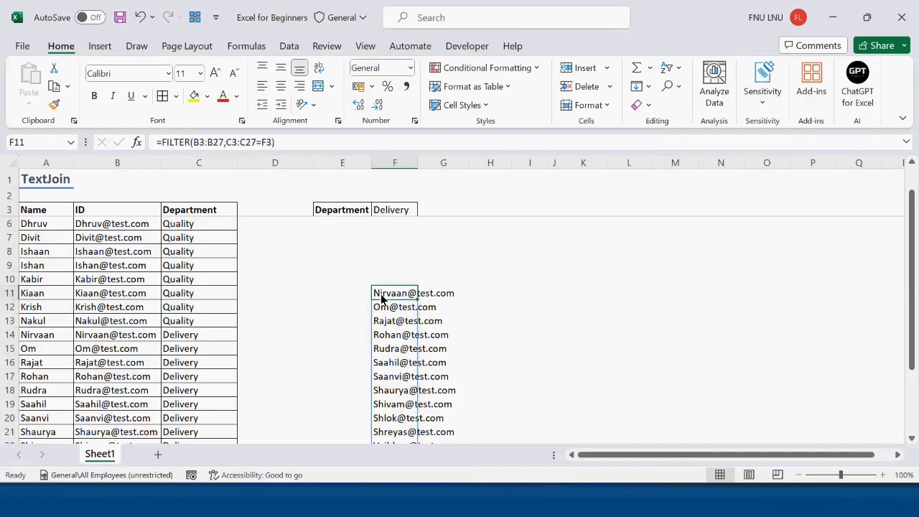
pyautogui.click(155, 142)
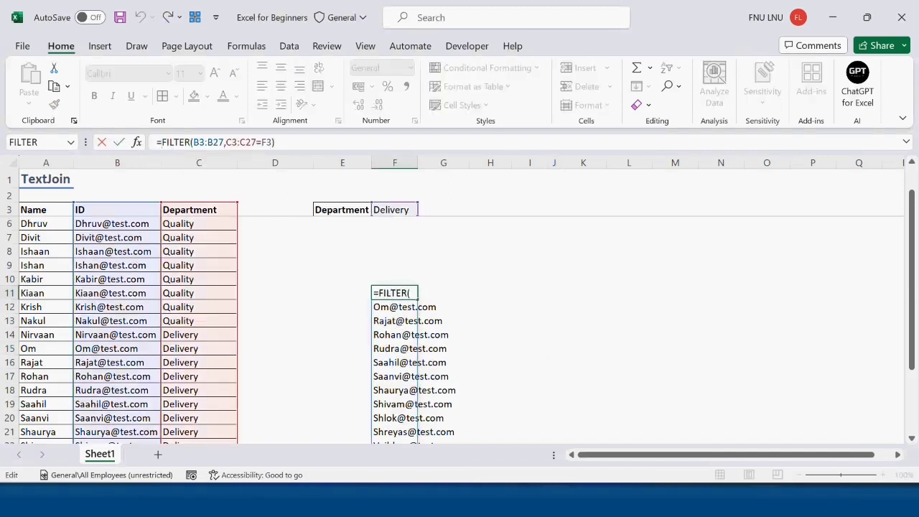
pyautogui.press('Escape')
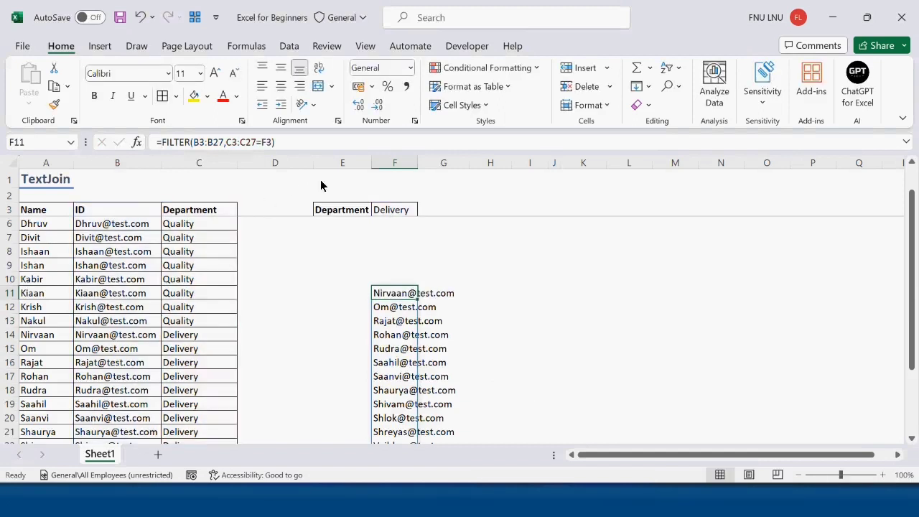
# Start a TEXTJOIN formula in F9 with "; " as the delimiter and ignore_empty set to TRUE
pyautogui.click(403, 268)
pyautogui.write('=te')
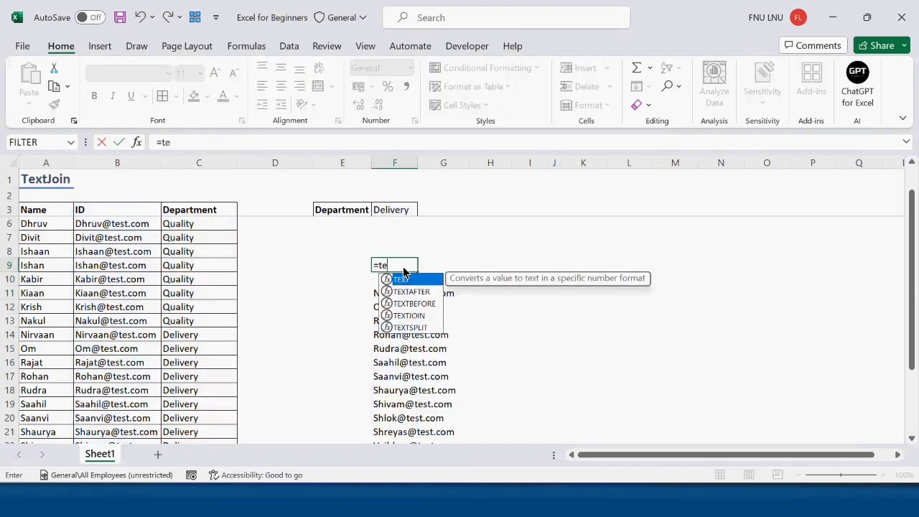
pyautogui.click(415, 318)
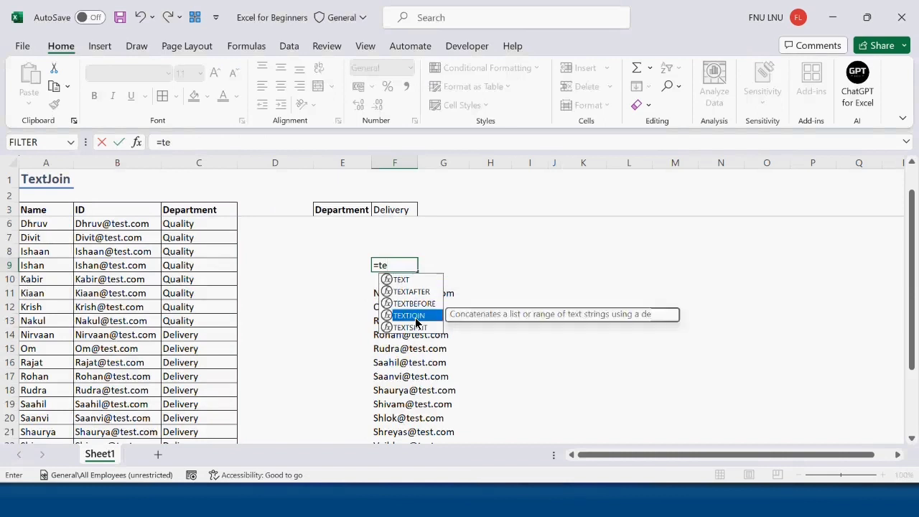
pyautogui.doubleClick(415, 318)
pyautogui.write('"')
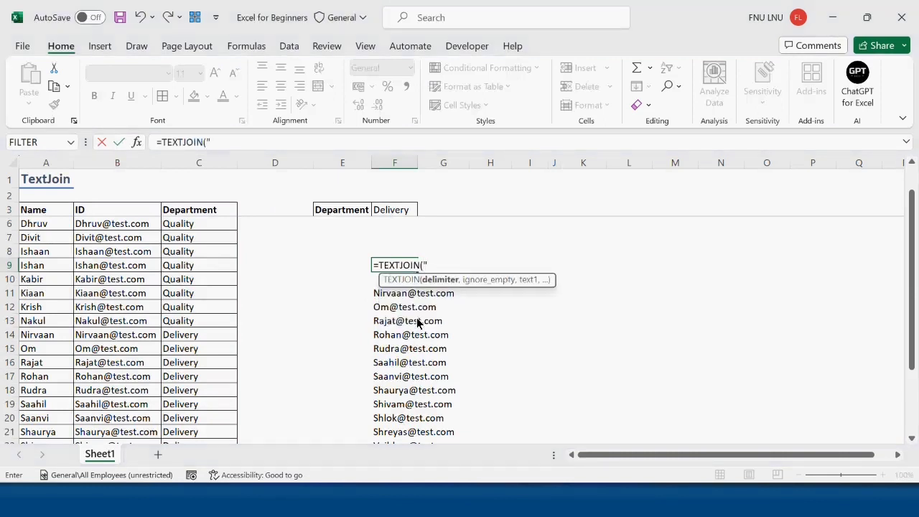
pyautogui.write('; ",TRUE')
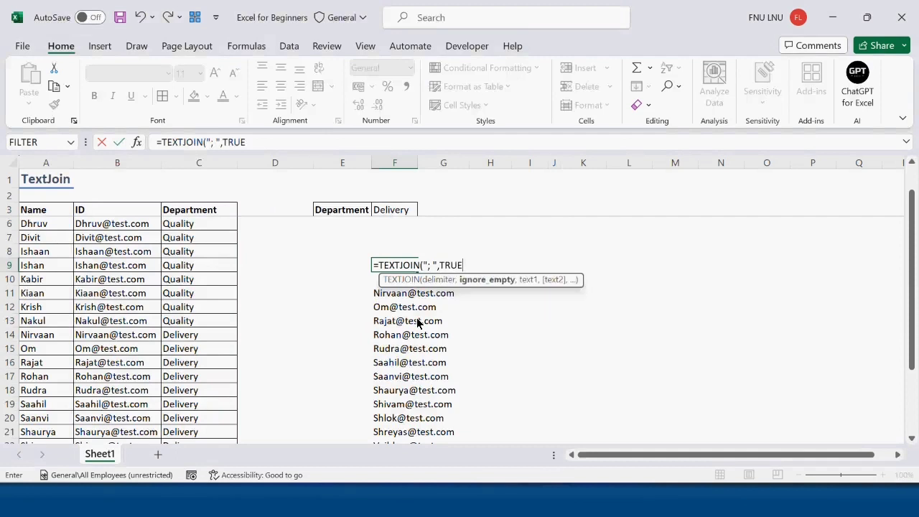
pyautogui.write(',')
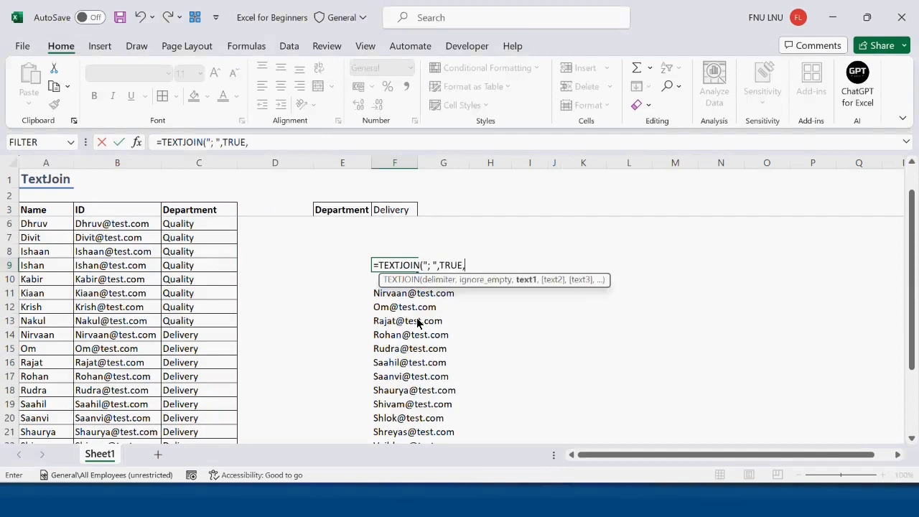
# Use the IDs in B6:B27 as the text to join and complete the formula in F9
pyautogui.click(133, 211)
pyautogui.click(122, 223)
pyautogui.scroll(-1, 130, 359)
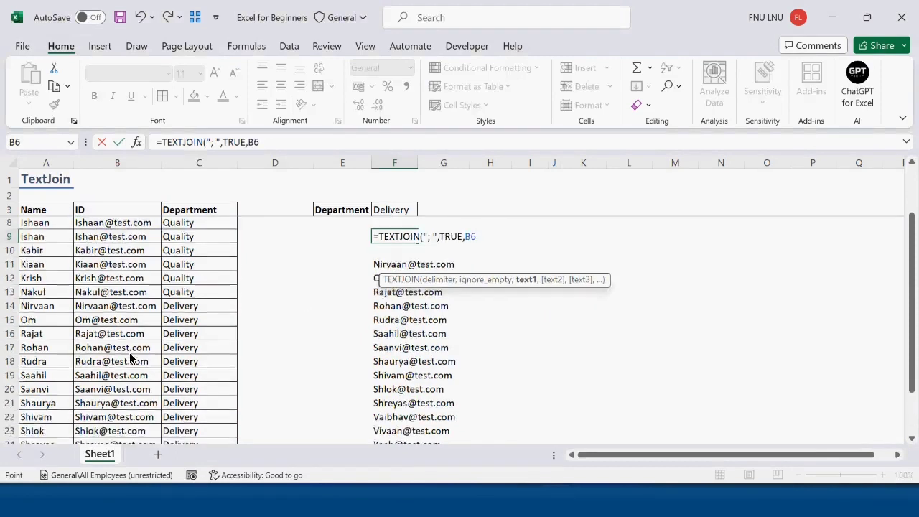
pyautogui.scroll(-4, 130, 359)
pyautogui.keyDown('shift'); pyautogui.click(129, 312); pyautogui.keyUp('shift')
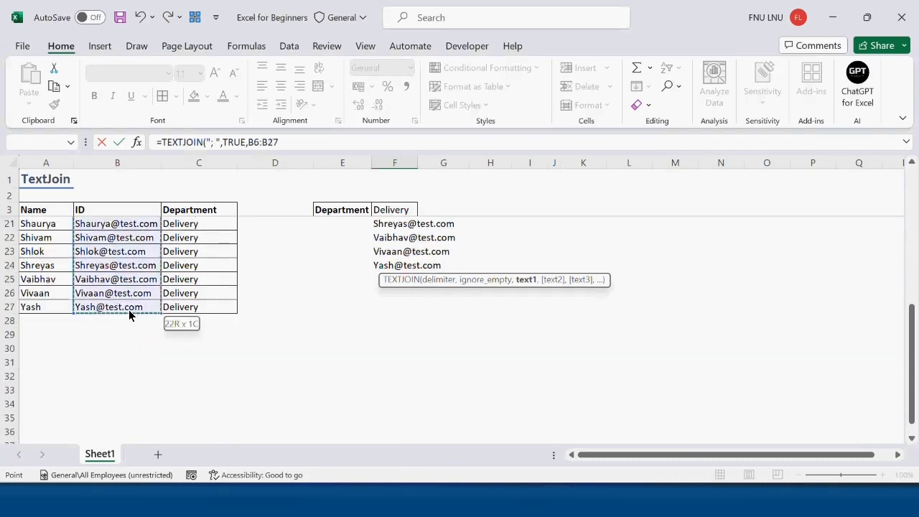
pyautogui.write(')')
pyautogui.press('Return')
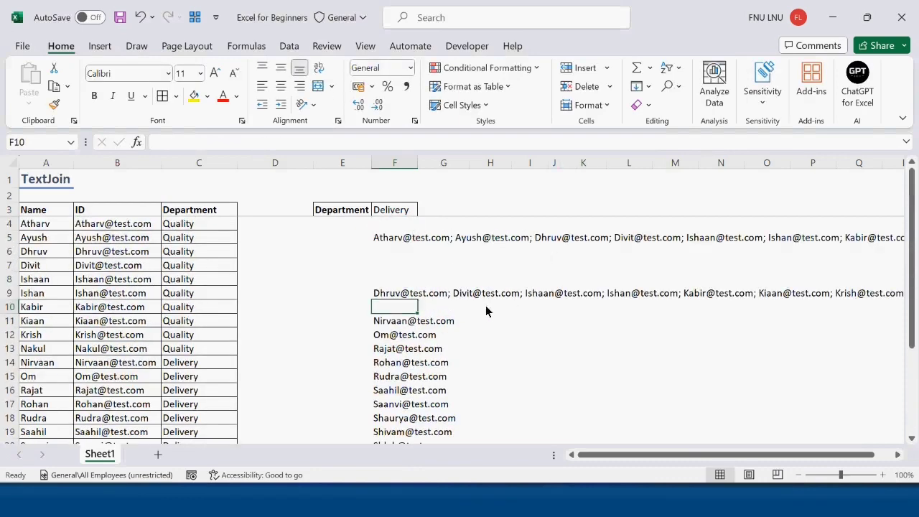
# Inspect the TEXTJOIN formula in F9, focusing on its B6:B27 text range
pyautogui.click(406, 298)
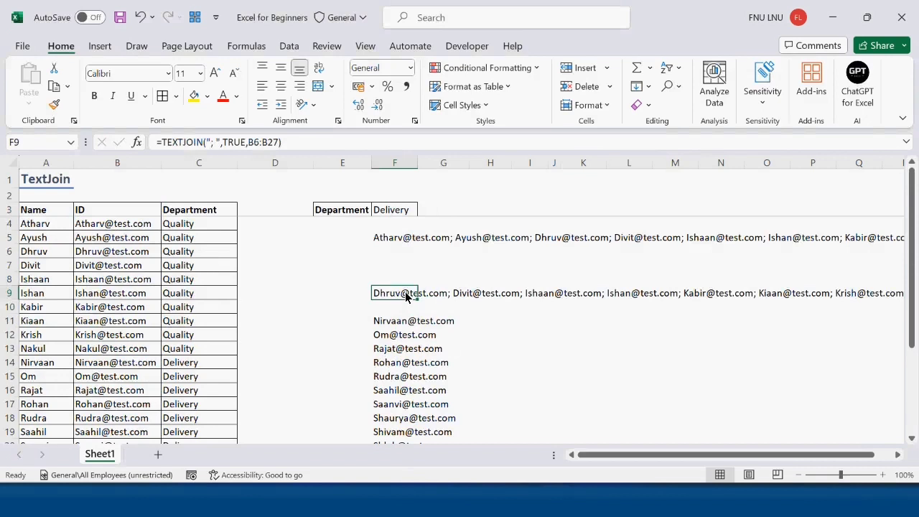
pyautogui.doubleClick(167, 143)
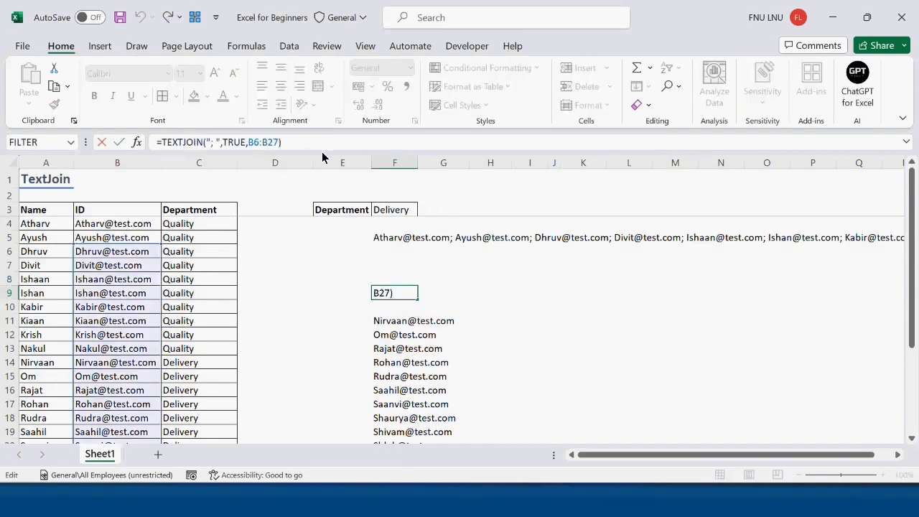
pyautogui.press('Escape')
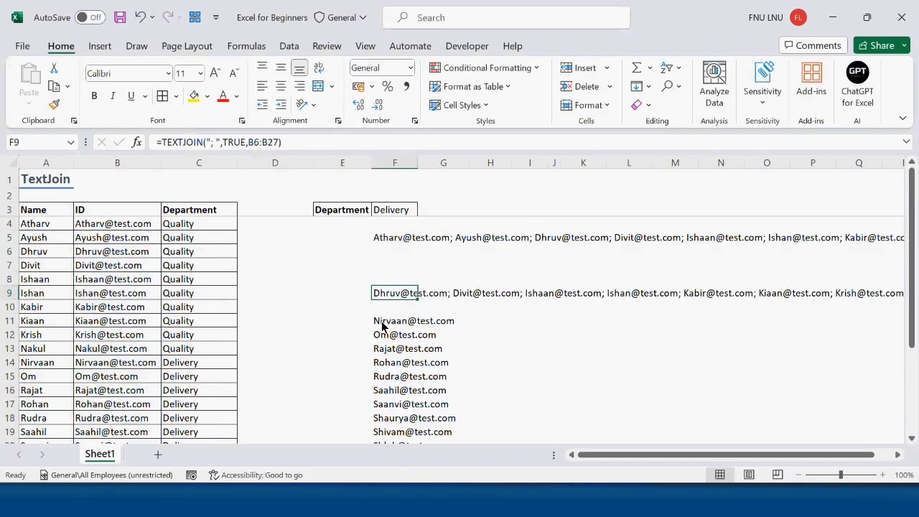
pyautogui.moveTo(254, 143); pyautogui.dragTo(278, 144)
pyautogui.press('Escape')
# Copy the FILTER(B3:B27,C3:C27=F3) expression from F11's formula, without the equals sign
pyautogui.click(392, 321)
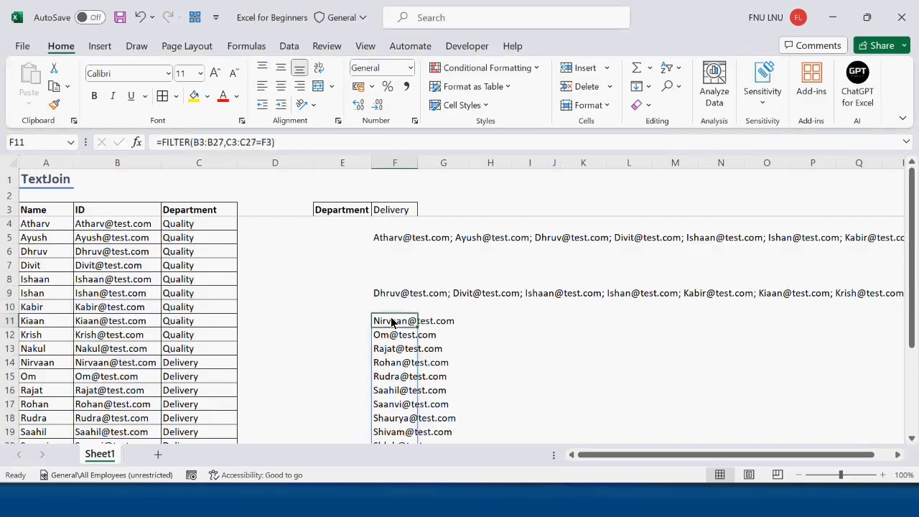
pyautogui.click(163, 143)
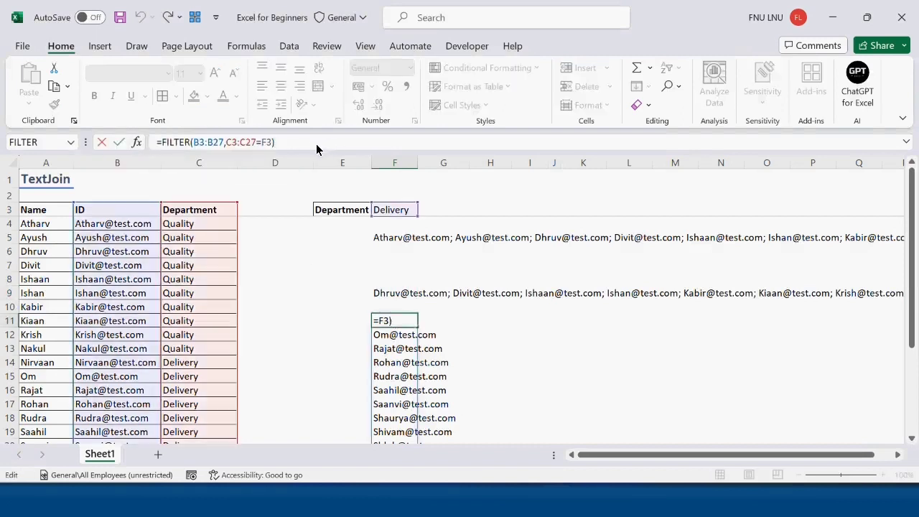
pyautogui.moveTo(316, 145); pyautogui.dragTo(226, 143)
pyautogui.click(170, 143)
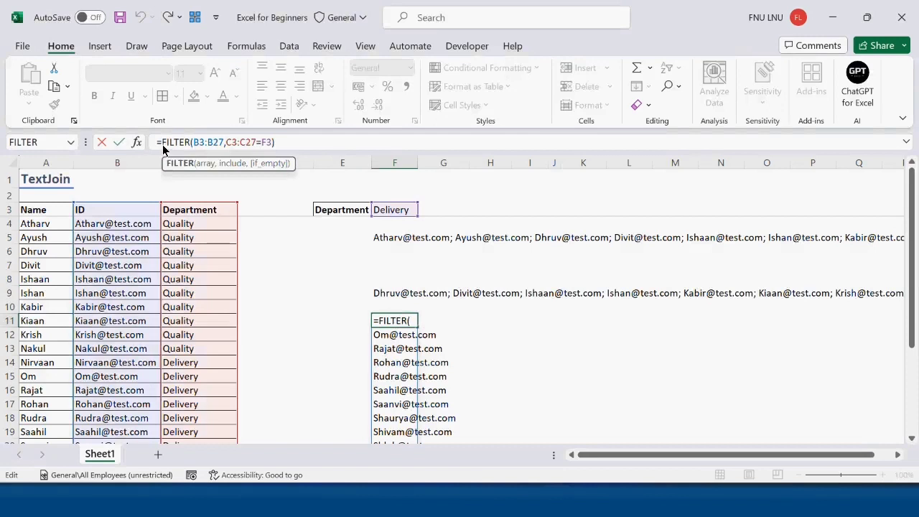
pyautogui.moveTo(162, 146); pyautogui.dragTo(226, 116)
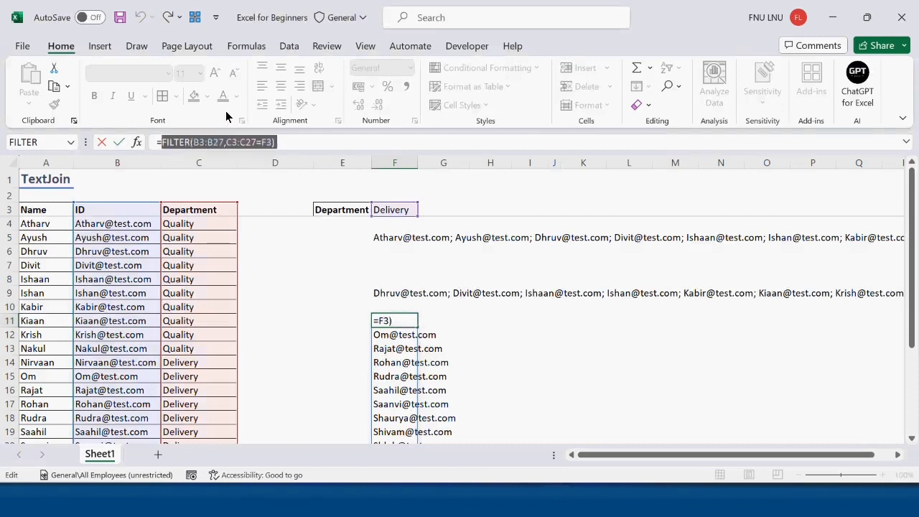
pyautogui.hotkey('ctrl', 'c')
pyautogui.press('Escape')
# Replace the B6:B27 range in F9's TEXTJOIN formula with the copied FILTER(B3:B27,C3:C27=F3) expression
pyautogui.click(380, 295)
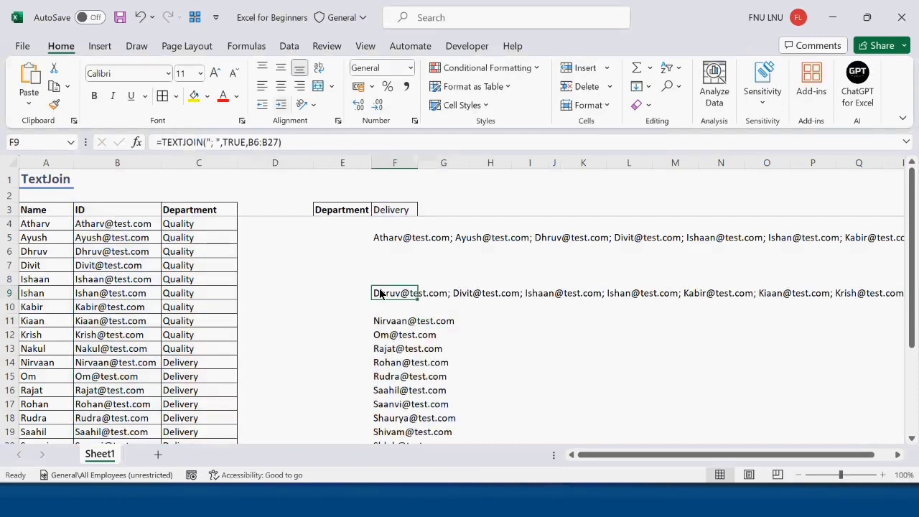
pyautogui.click(278, 142)
pyautogui.press('BackSpace')
pyautogui.press('BackSpace')
pyautogui.press('BackSpace')
pyautogui.press('BackSpace')
pyautogui.press('BackSpace')
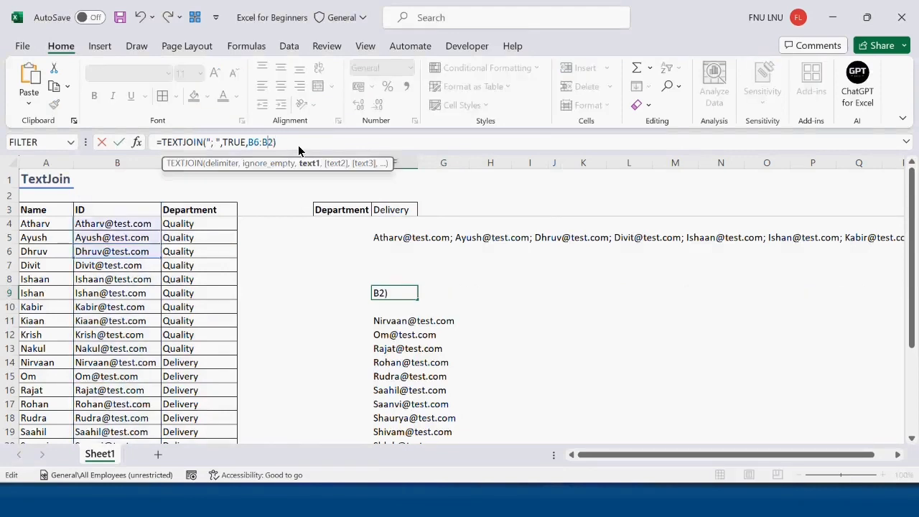
pyautogui.press('BackSpace')
pyautogui.hotkey('ctrl', 'v')
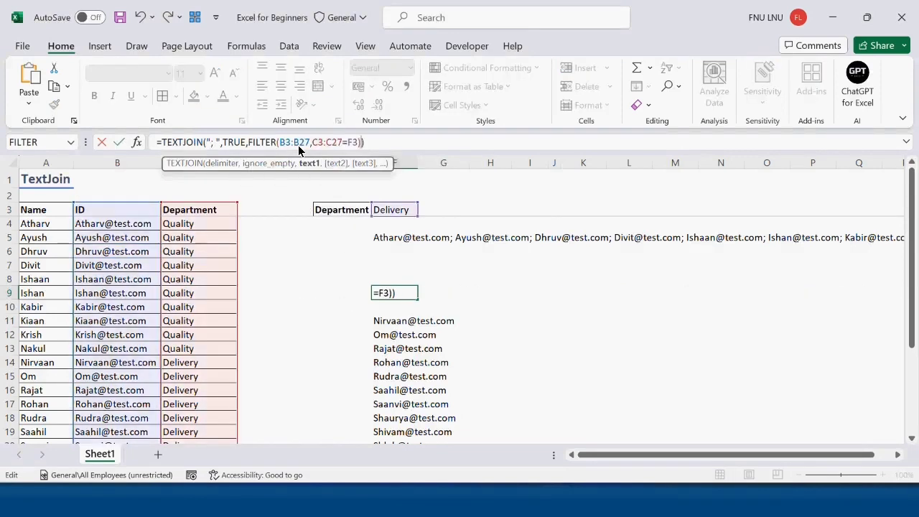
pyautogui.press('Return')
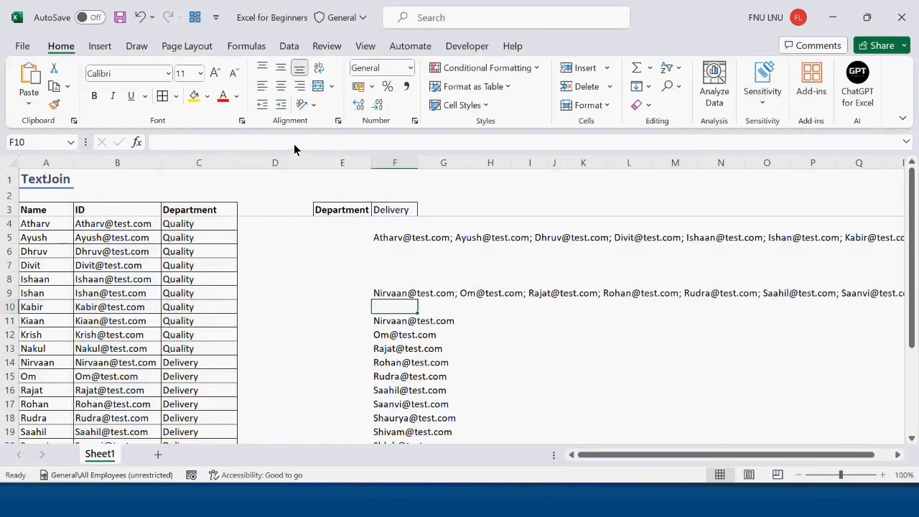
# Clear the separate FILTER formula from F11 and compare F9's joined list with the Delivery IDs in the table
pyautogui.click(392, 328)
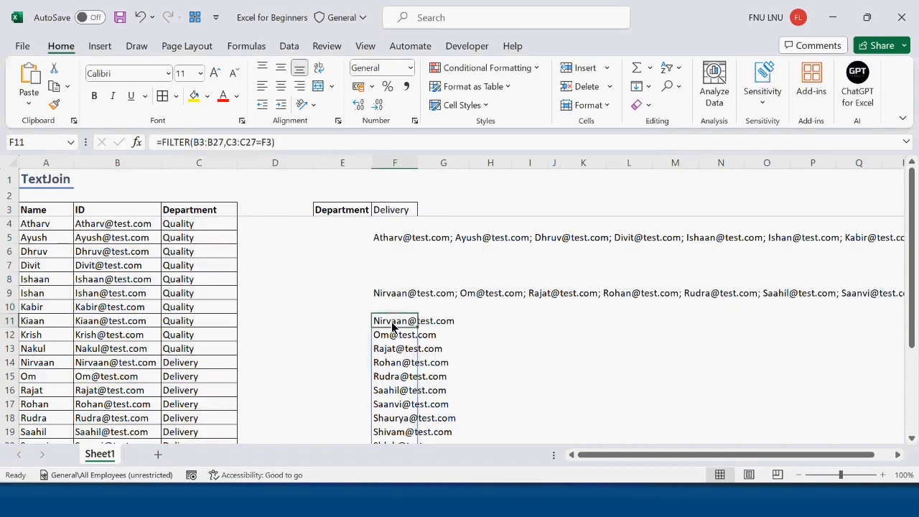
pyautogui.press('Delete')
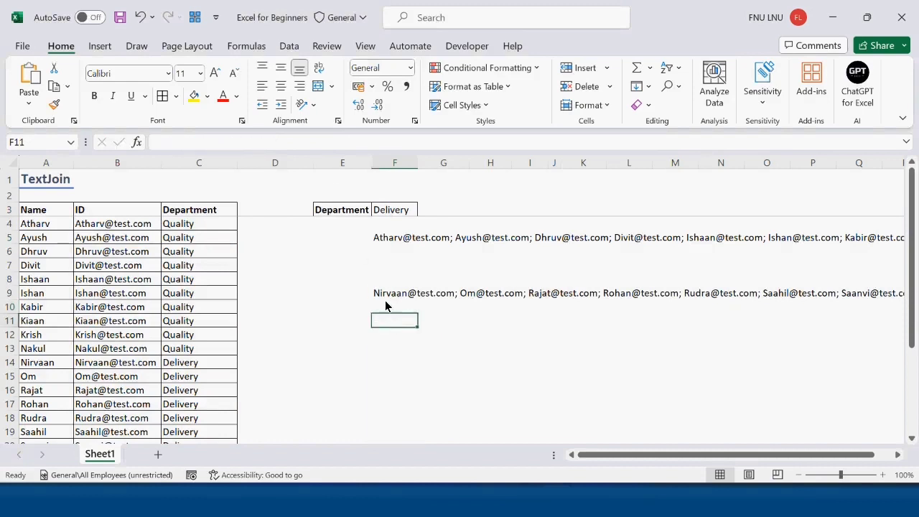
pyautogui.click(380, 293)
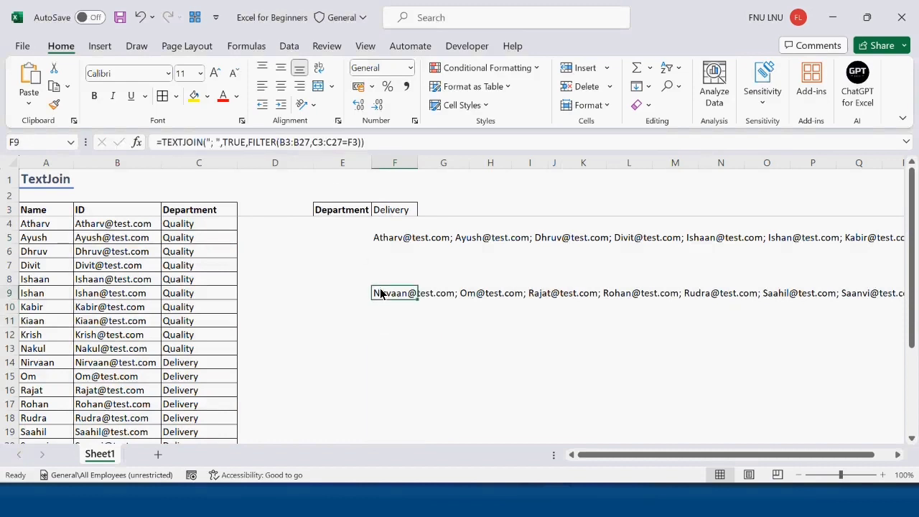
pyautogui.click(107, 368)
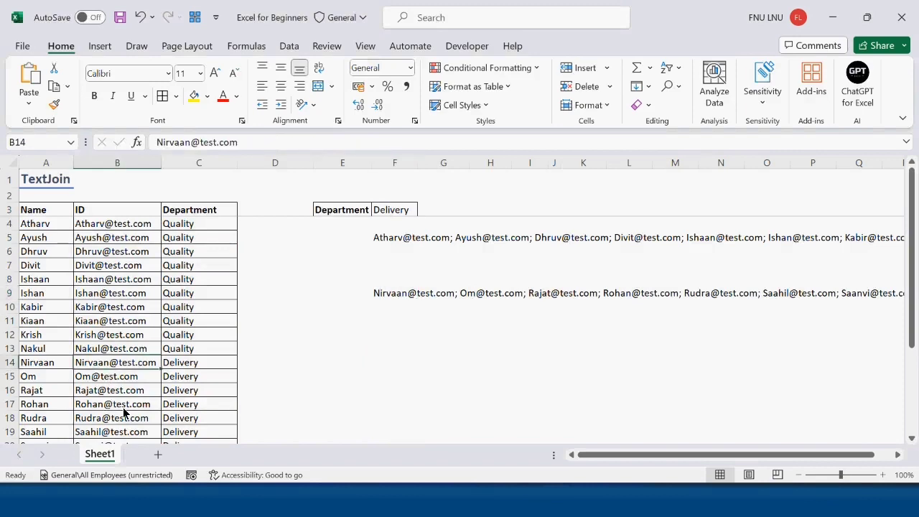
pyautogui.scroll(-3, 123, 411)
pyautogui.scroll(3, 123, 412)
pyautogui.click(393, 299)
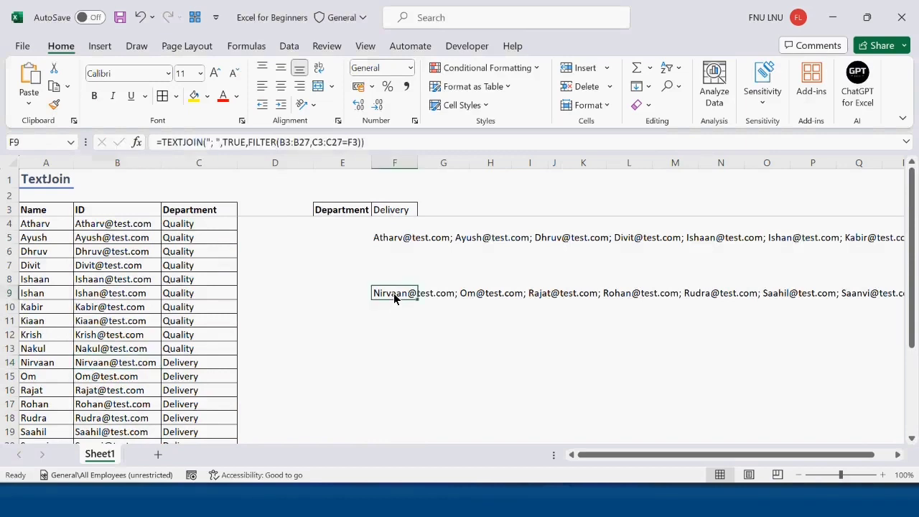
# Merge and center cells F9:L17 and wrap the joined ID list inside the merged cell
pyautogui.moveTo(393, 293); pyautogui.dragTo(534, 419)
pyautogui.click(534, 420)
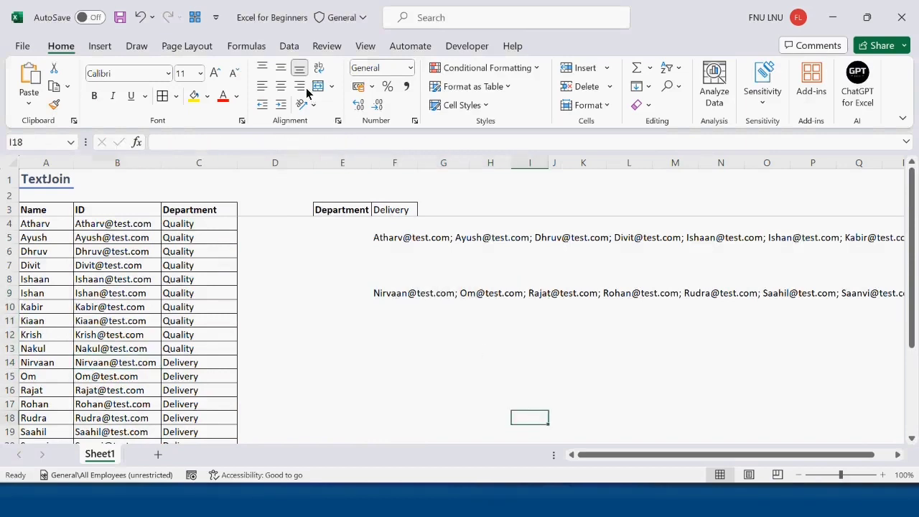
pyautogui.moveTo(407, 300); pyautogui.dragTo(630, 405)
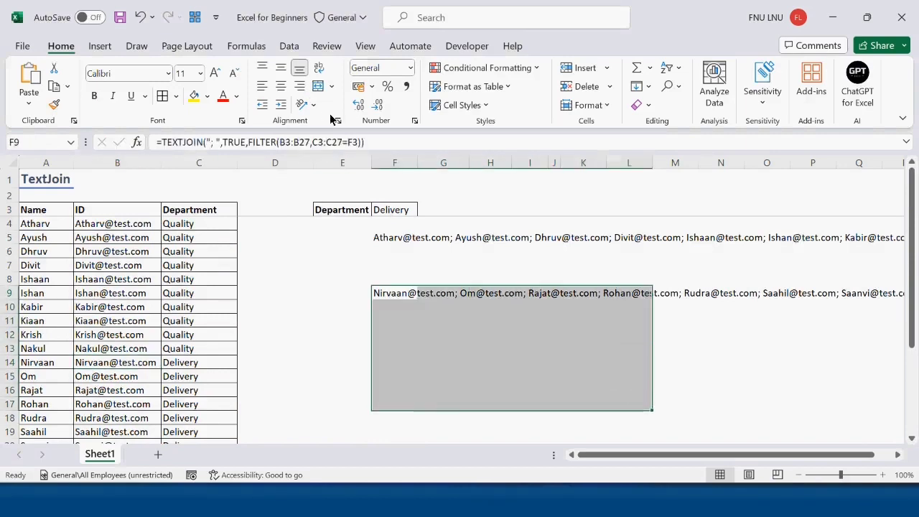
pyautogui.click(318, 87)
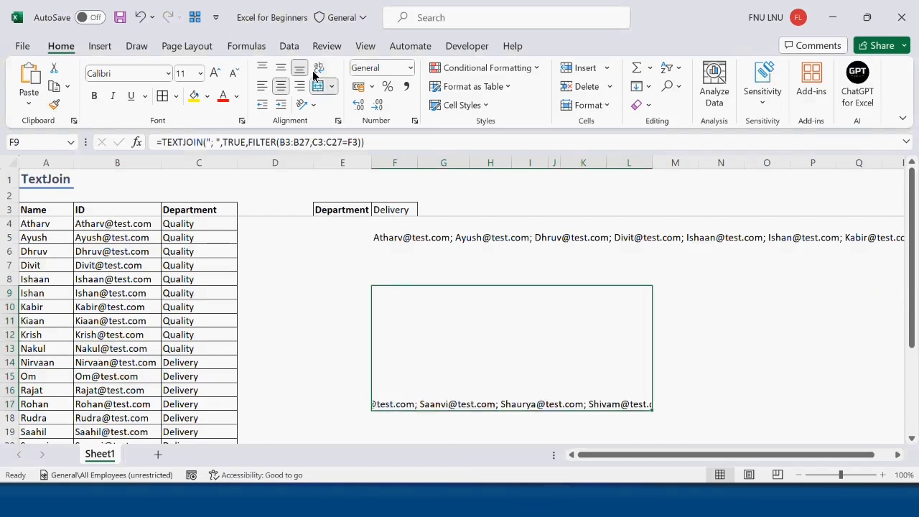
pyautogui.click(313, 69)
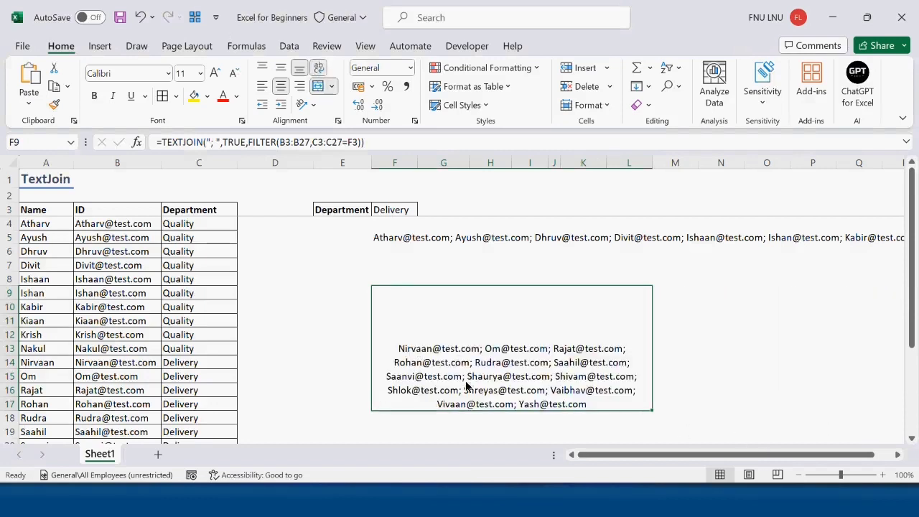
# Set the department in F3 to Quality and check the joined list against the IDs in B4:B13
pyautogui.click(396, 210)
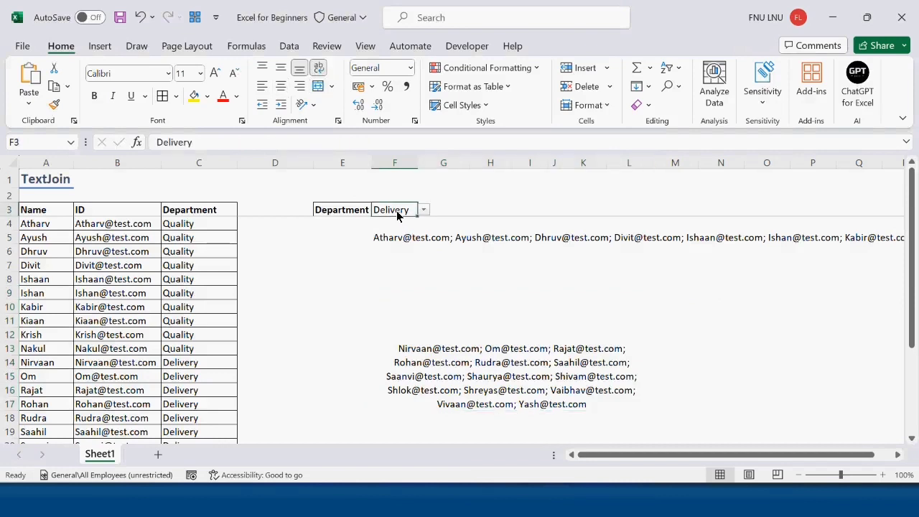
pyautogui.click(424, 209)
pyautogui.click(399, 223)
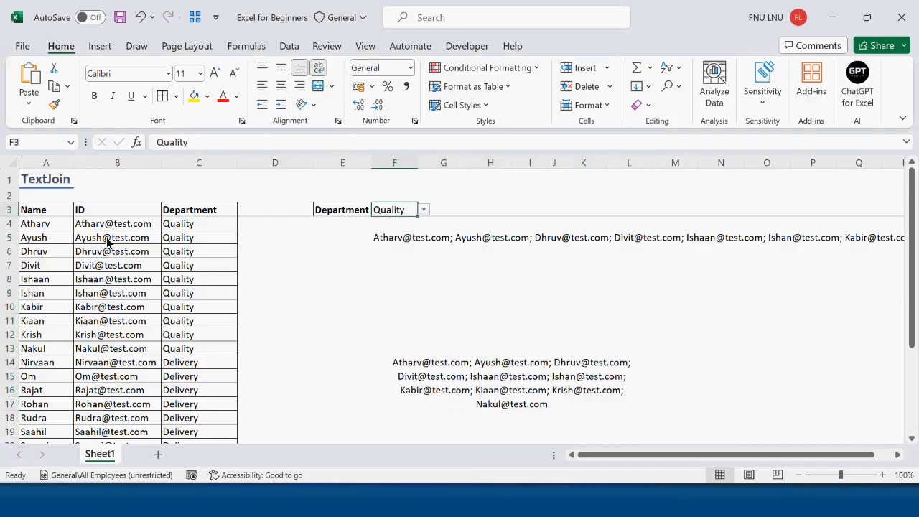
pyautogui.moveTo(107, 226); pyautogui.dragTo(123, 353)
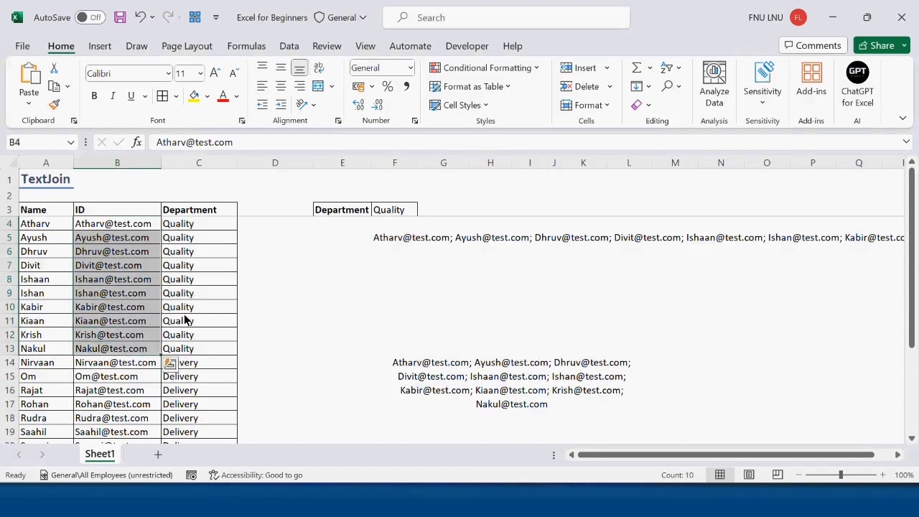
# Change the department in C9 to Delivery to test the joined list
pyautogui.click(192, 294)
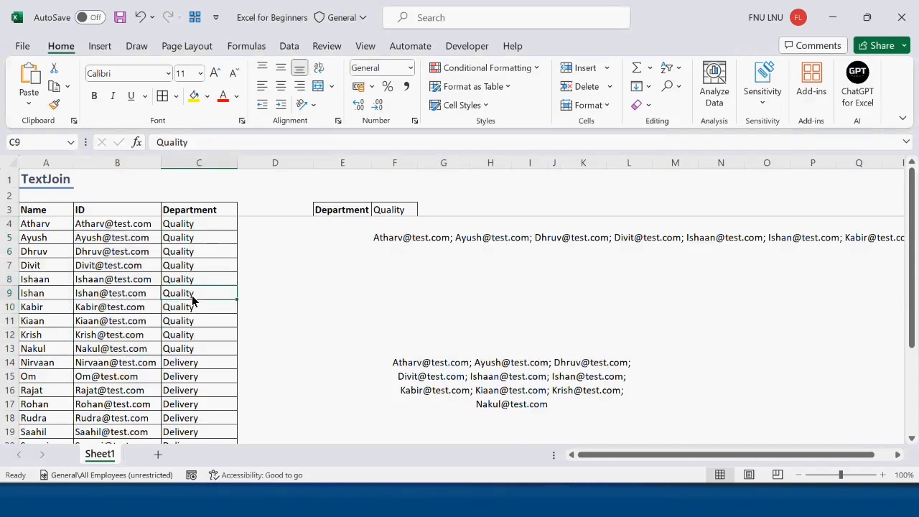
pyautogui.write('Delivery')
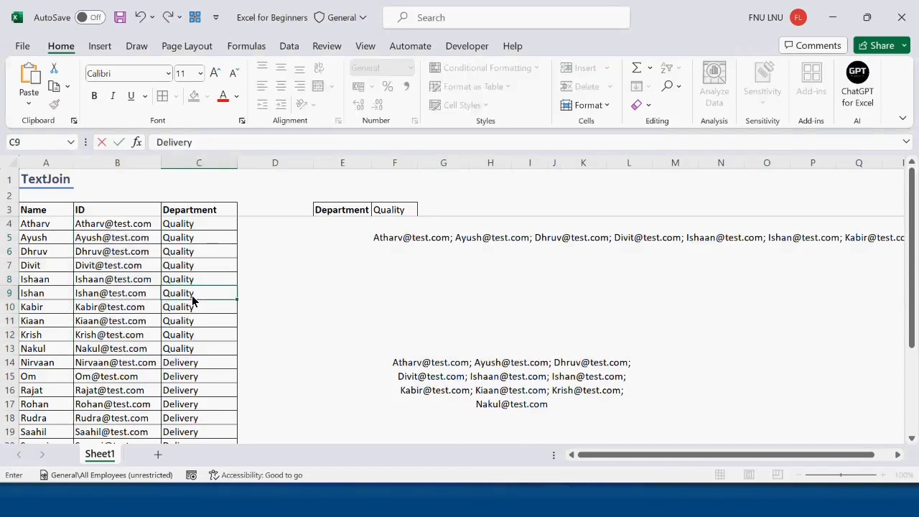
pyautogui.press('Tab')
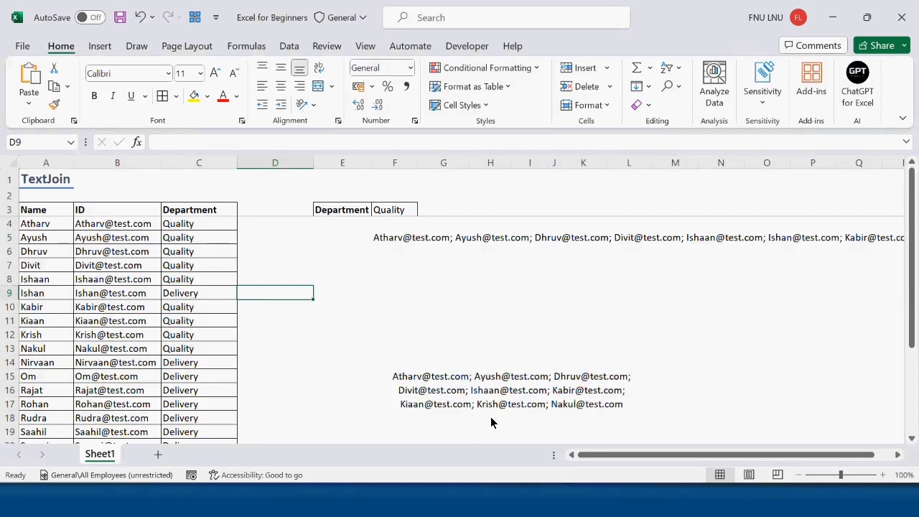
# Set the department in F3 to Delivery to check the joined list for C9's entry, and select C9
pyautogui.click(405, 210)
pyautogui.click(423, 209)
pyautogui.click(400, 235)
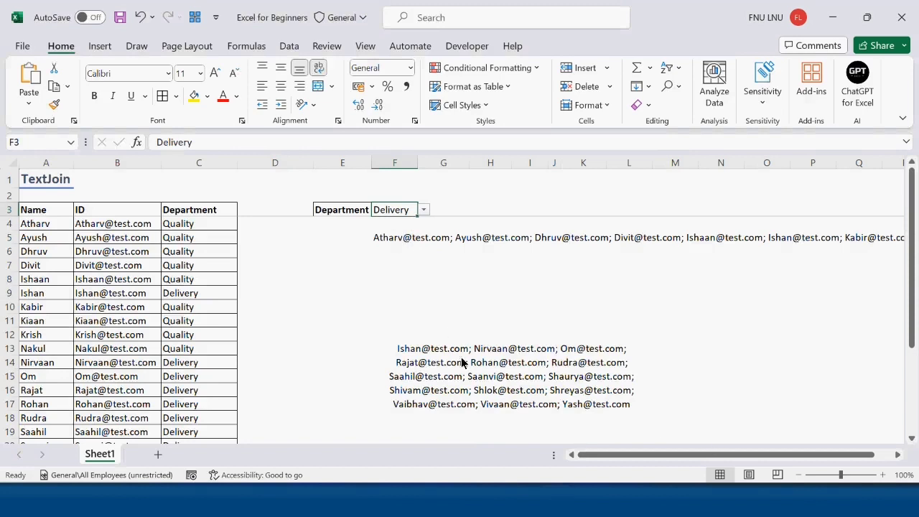
pyautogui.click(199, 292)
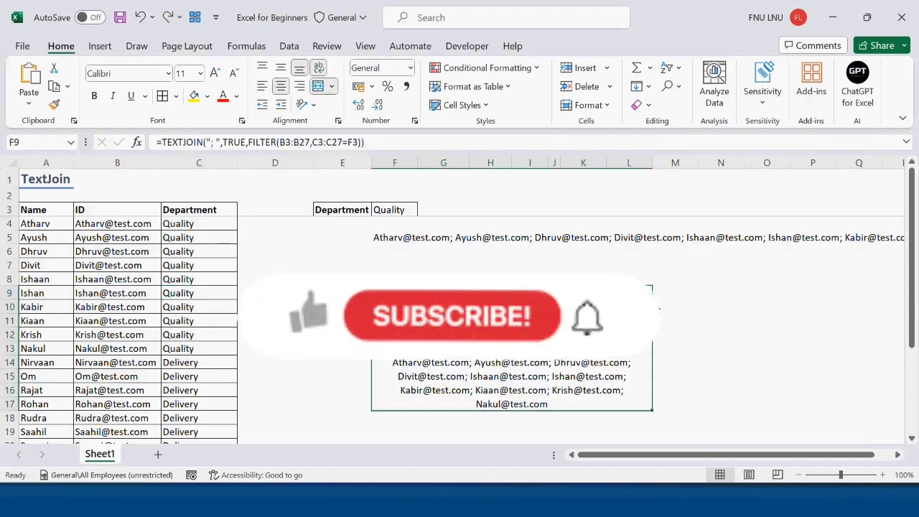